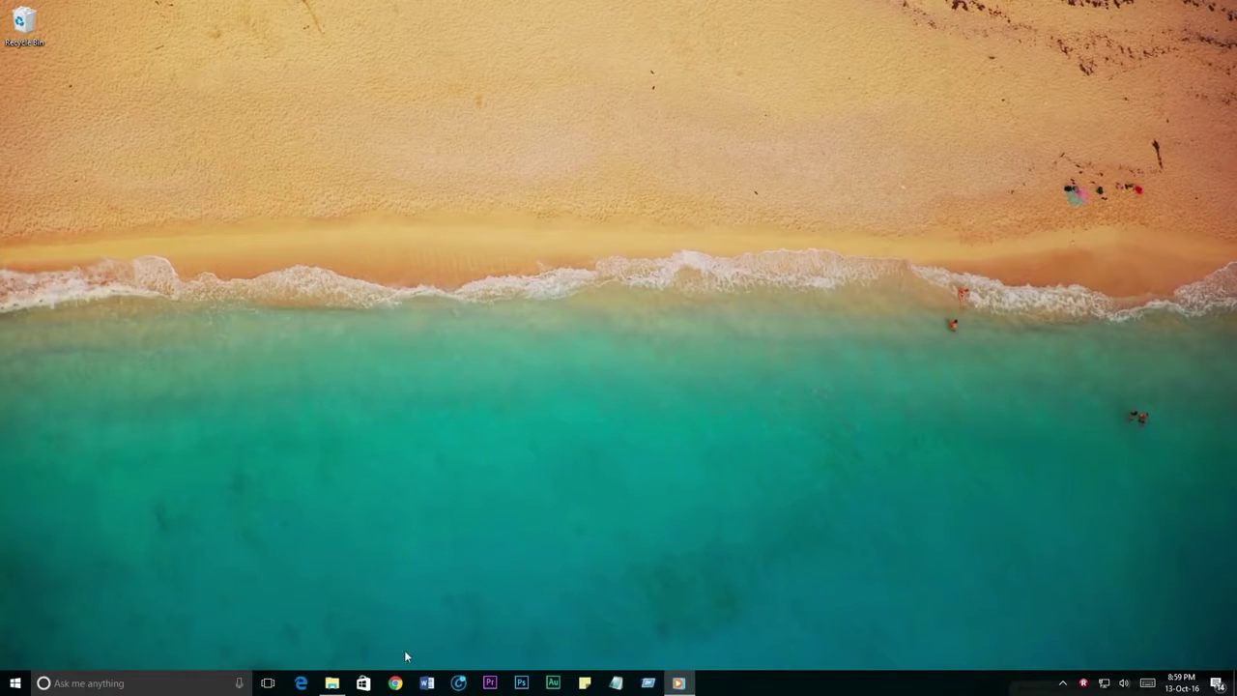
click(395, 682)
click(268, 113)
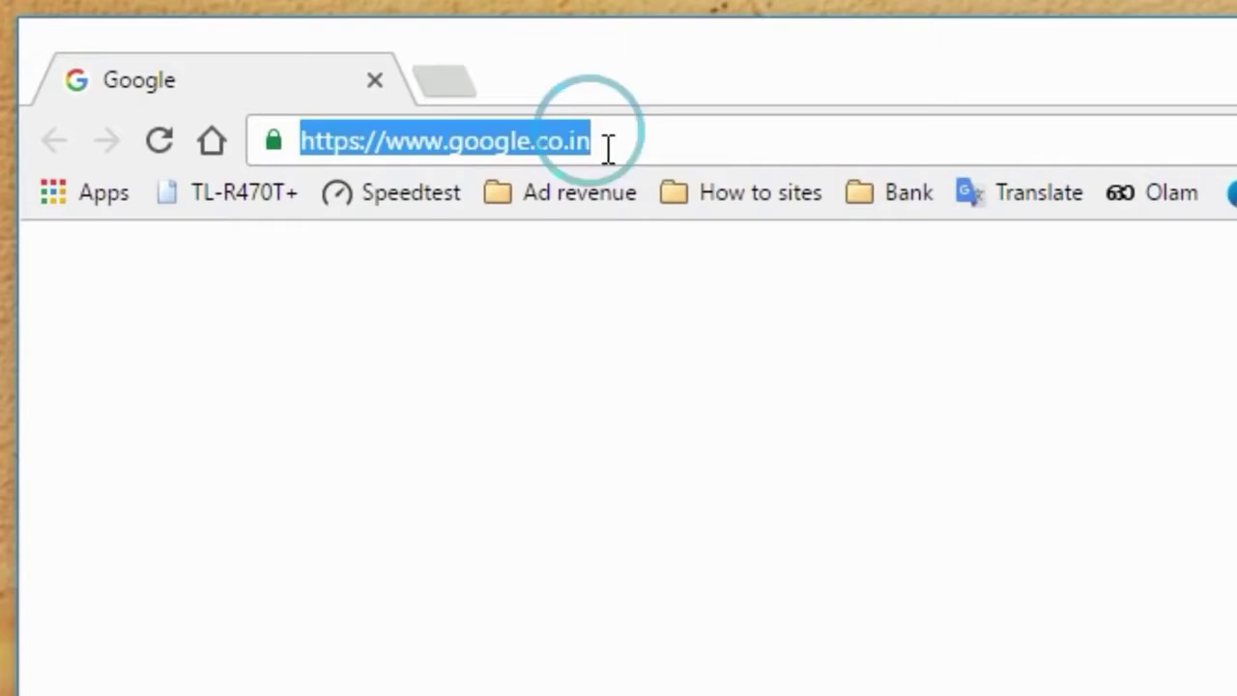
text(www.bluestac)
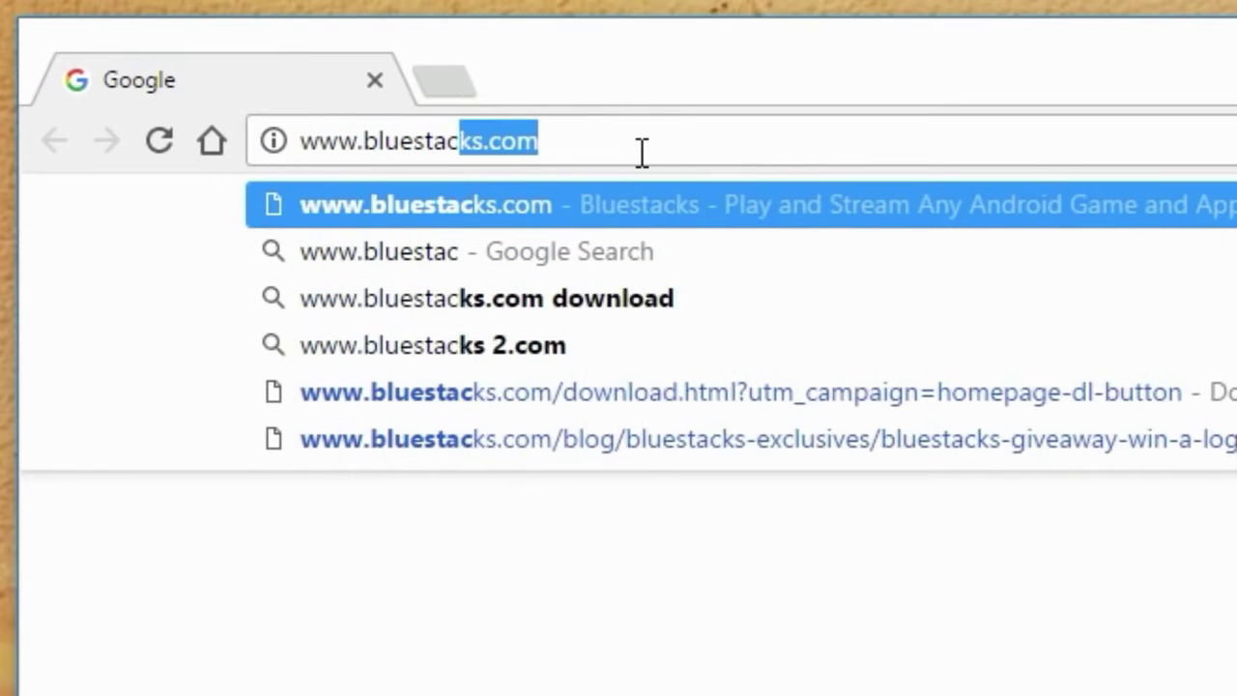
text(ks.co)
key(Return)
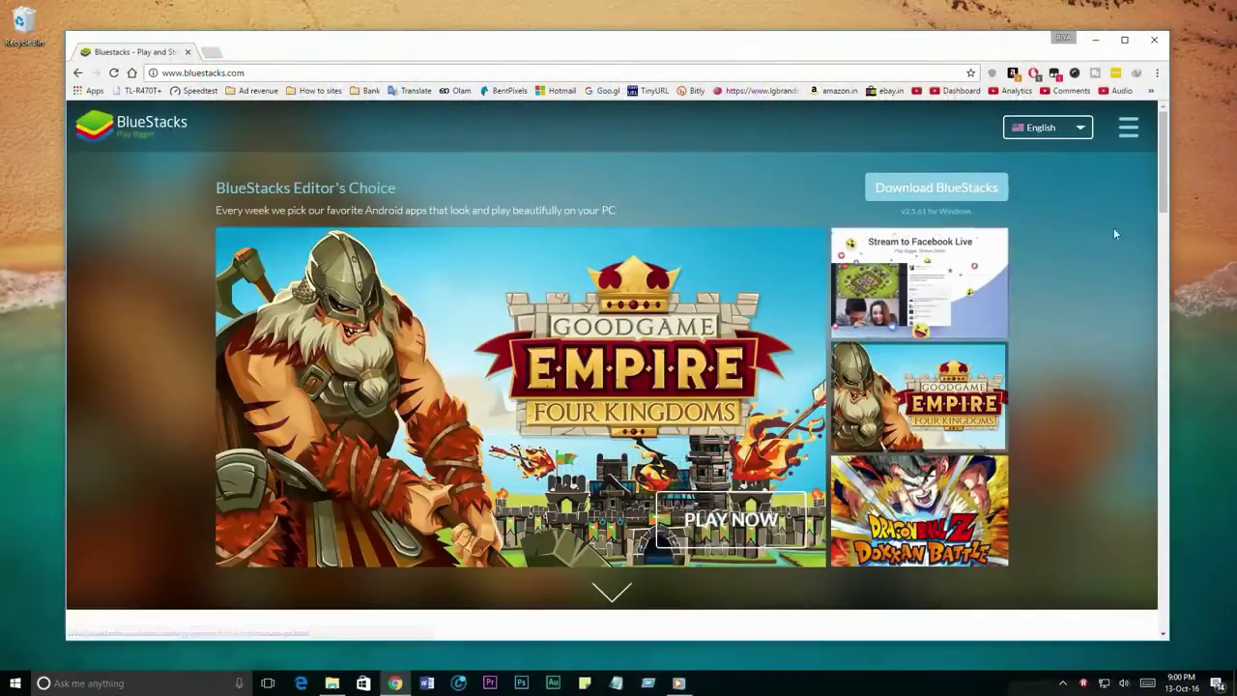
scroll(656, 374, down, 20)
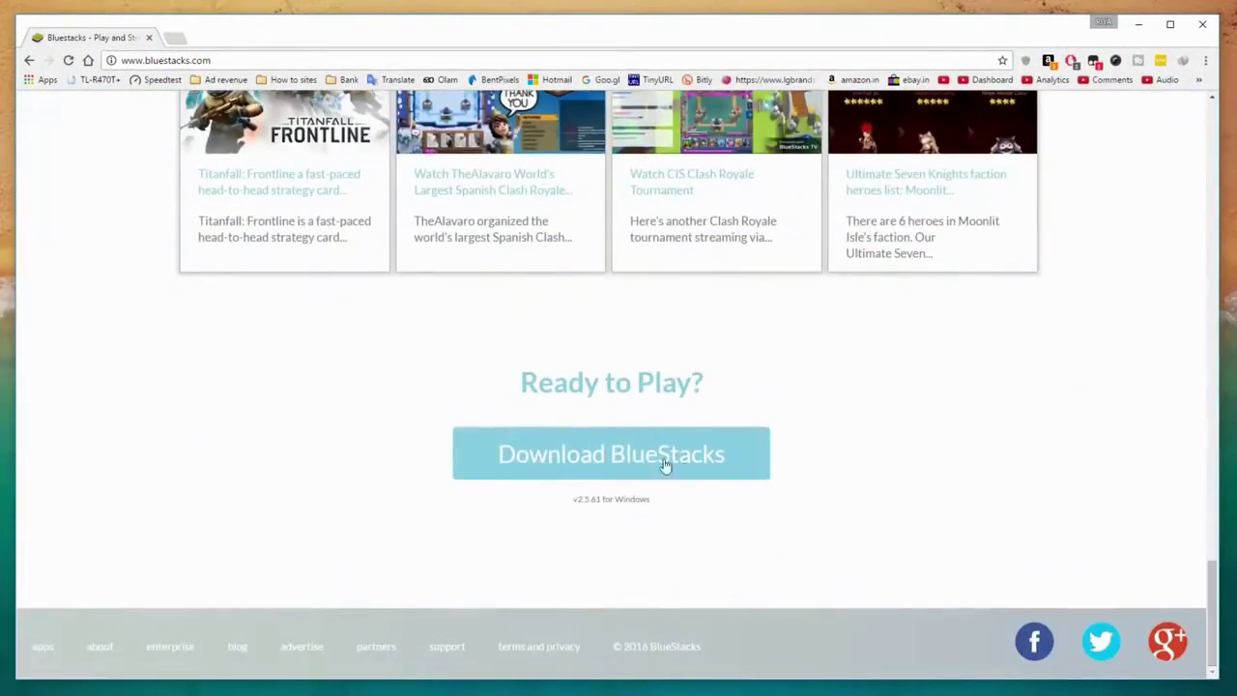
Step: Download the 307.43 MB BlueStacks2_native installer with IDM, then open its Downloads\Programs folder
click(621, 456)
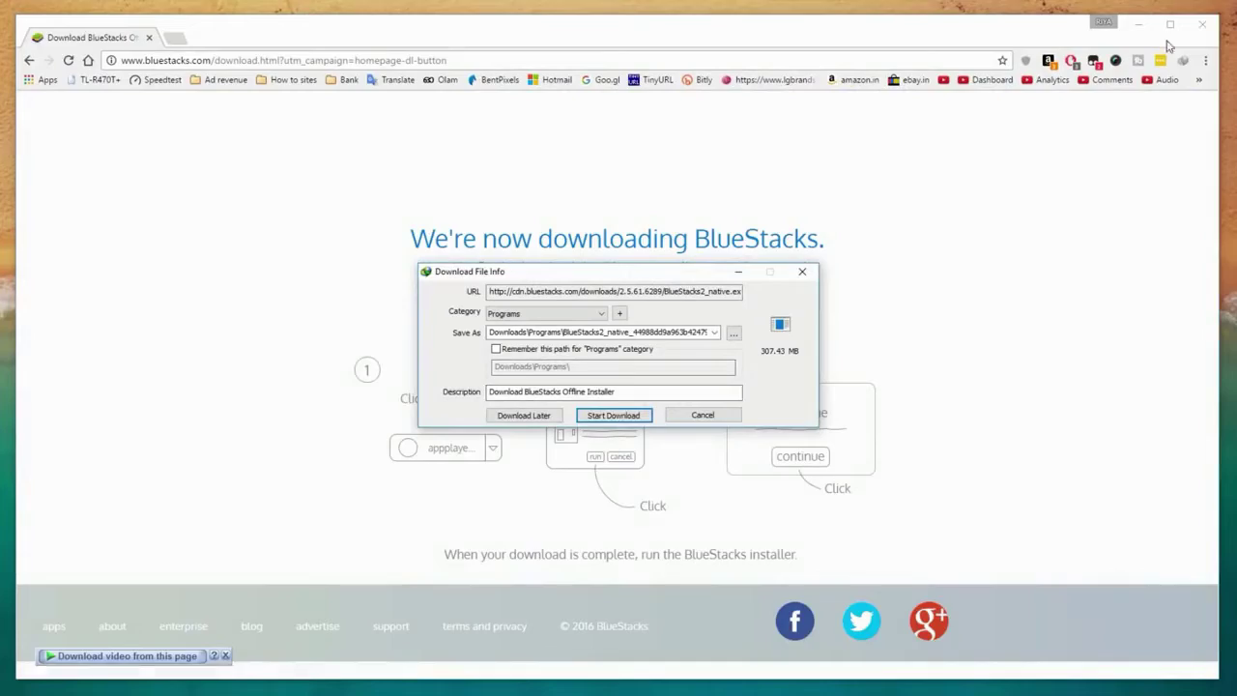
click(1202, 23)
click(624, 461)
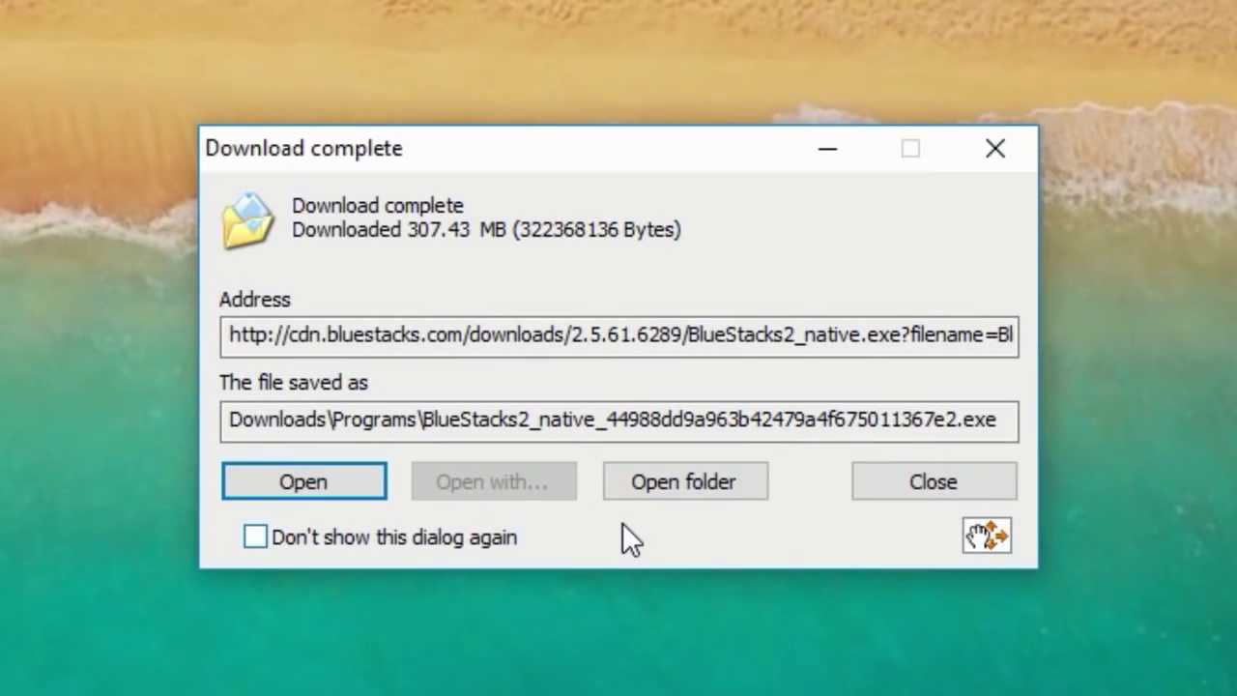
click(658, 470)
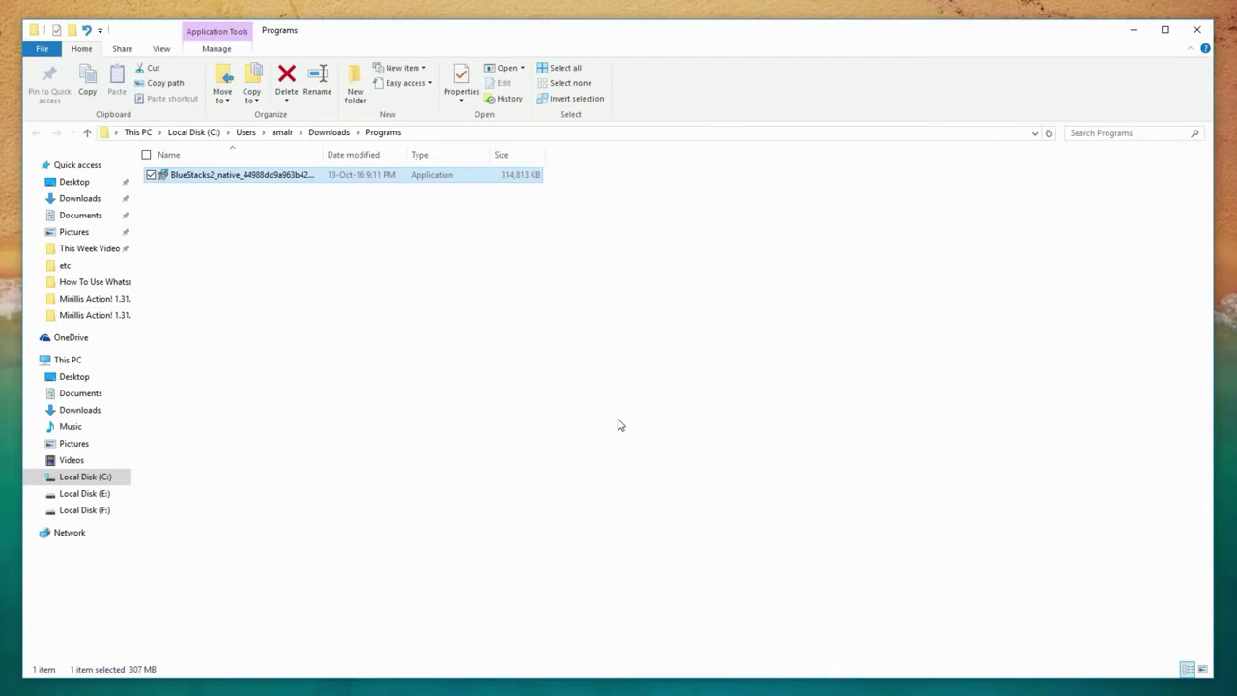
Step: Run the BlueStacks2_native installer from Downloads\Programs and minimize the Explorer window
click(619, 424)
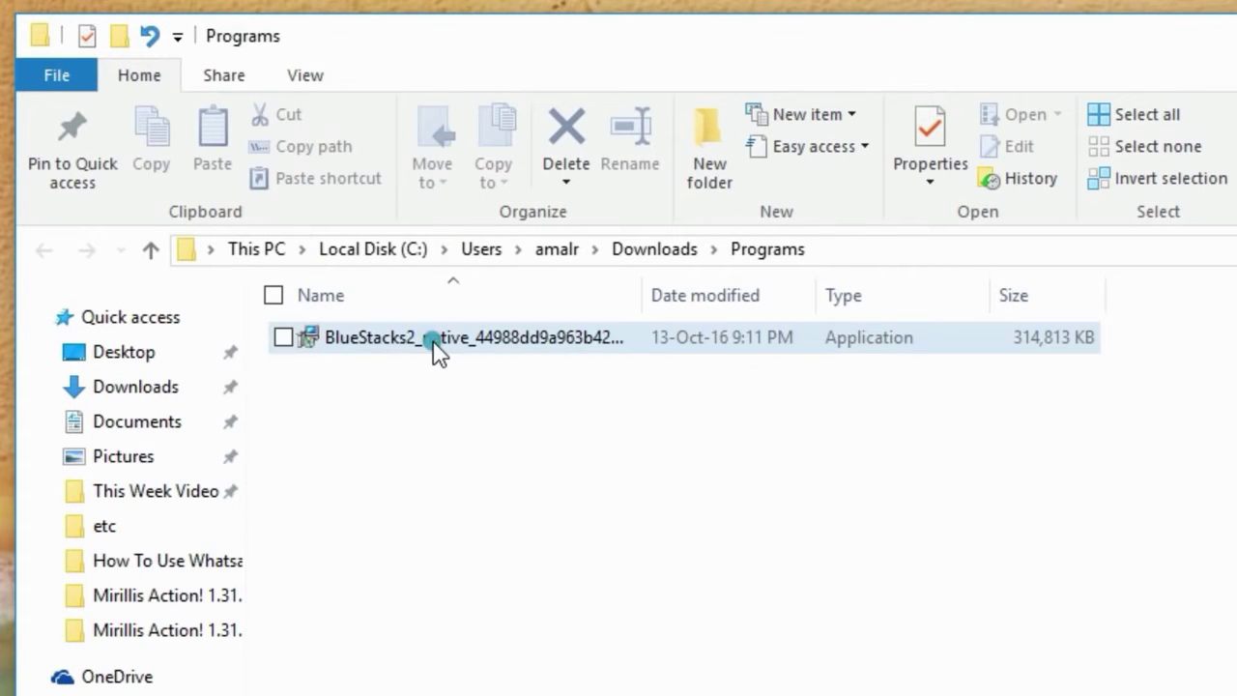
double_click(223, 176)
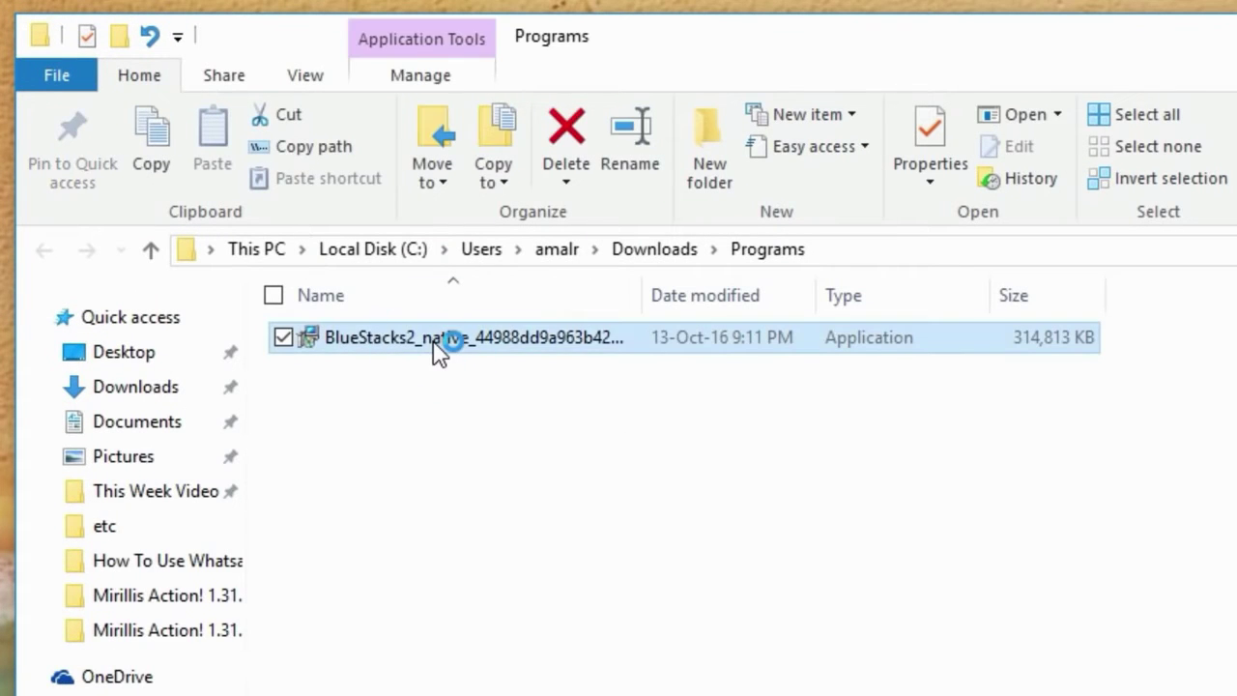
click(1131, 28)
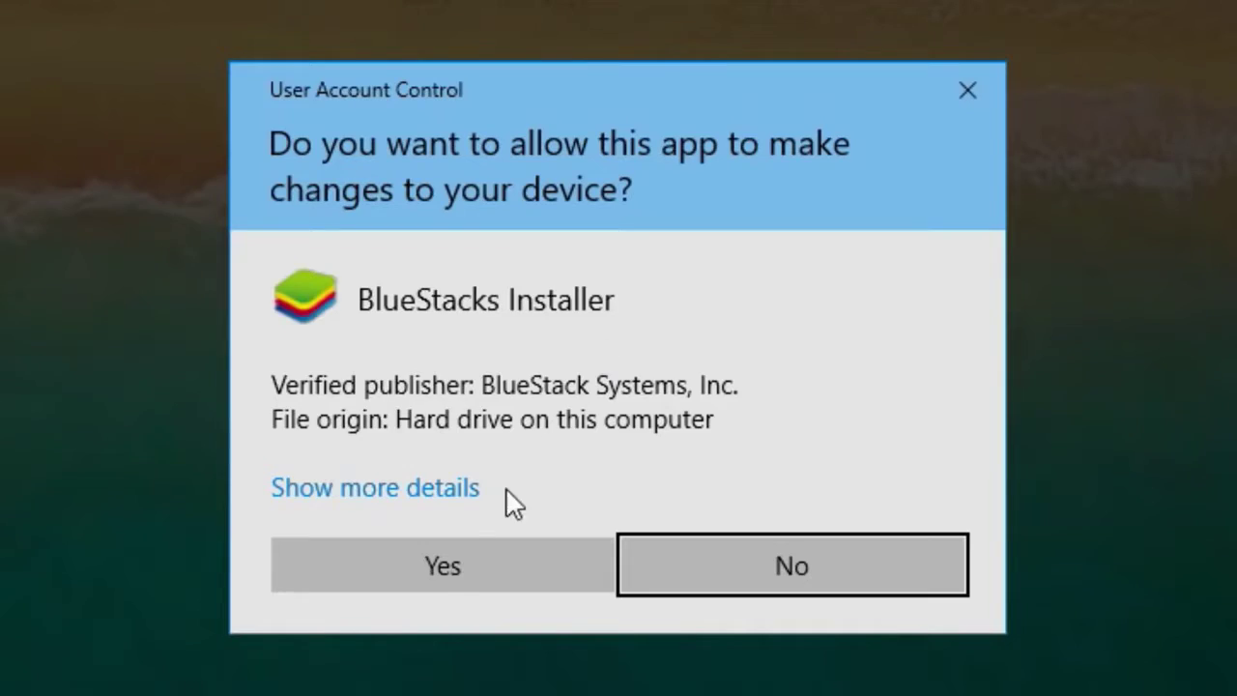
Step: Approve UAC, accept the license, keep C:\ProgramData, install, and launch BlueStacks
click(450, 568)
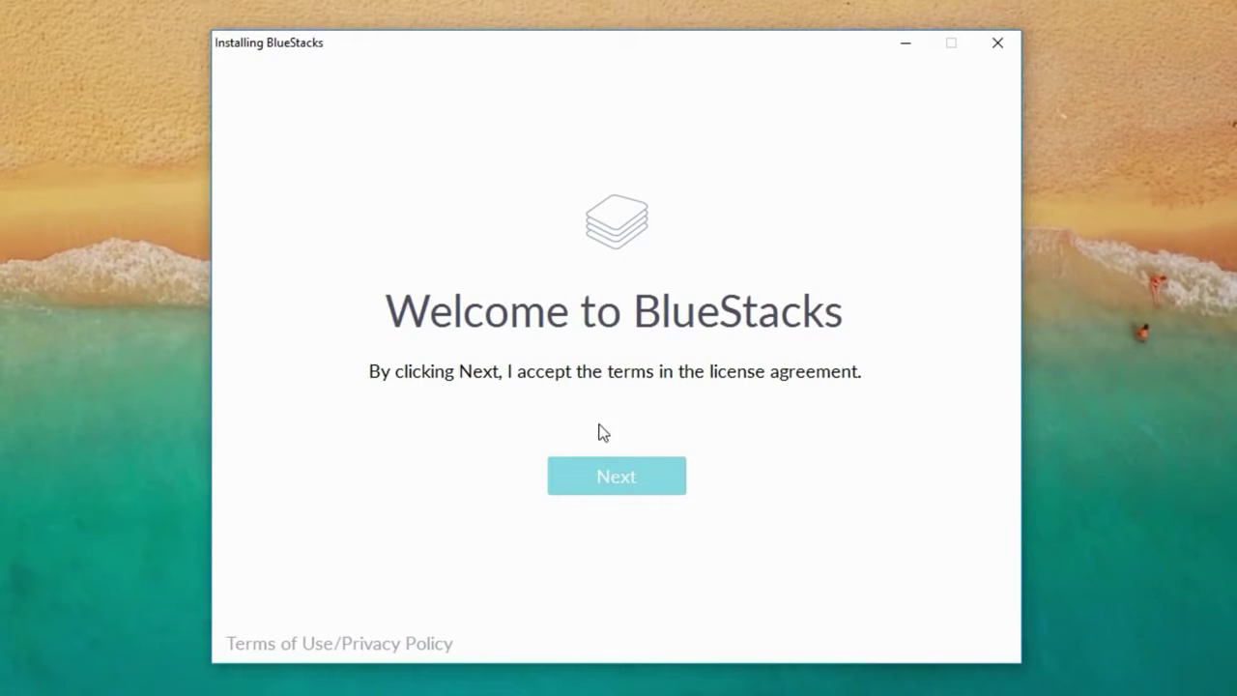
click(607, 493)
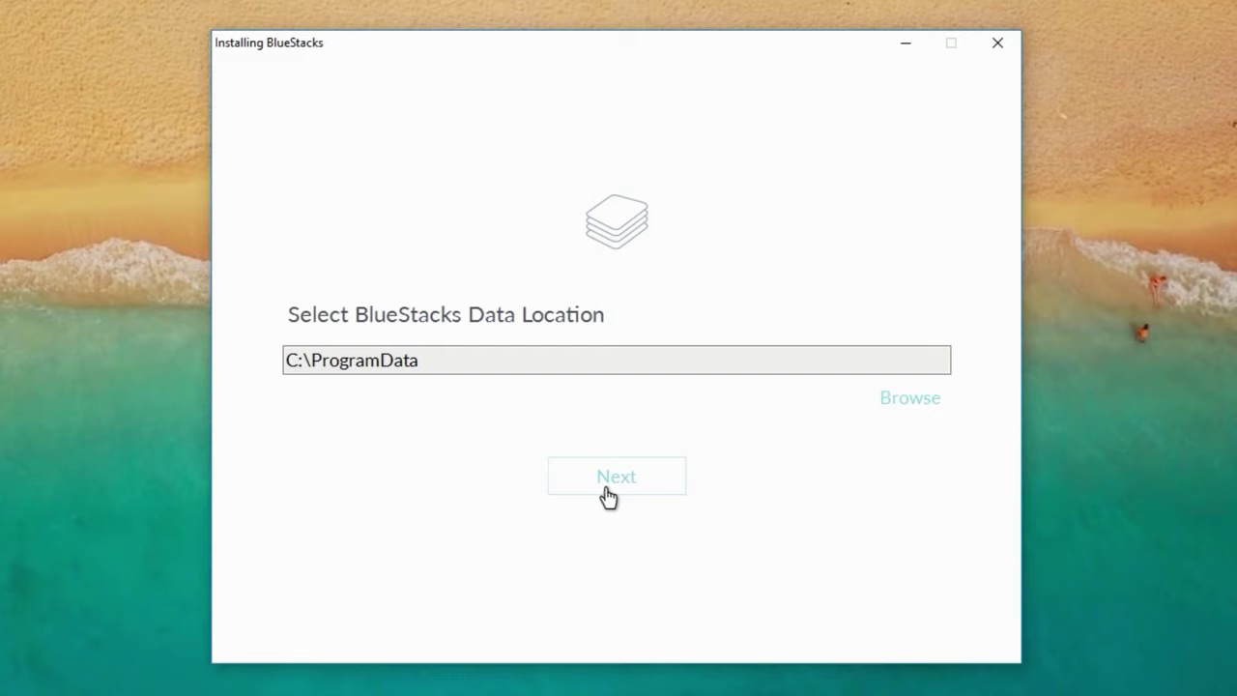
click(607, 493)
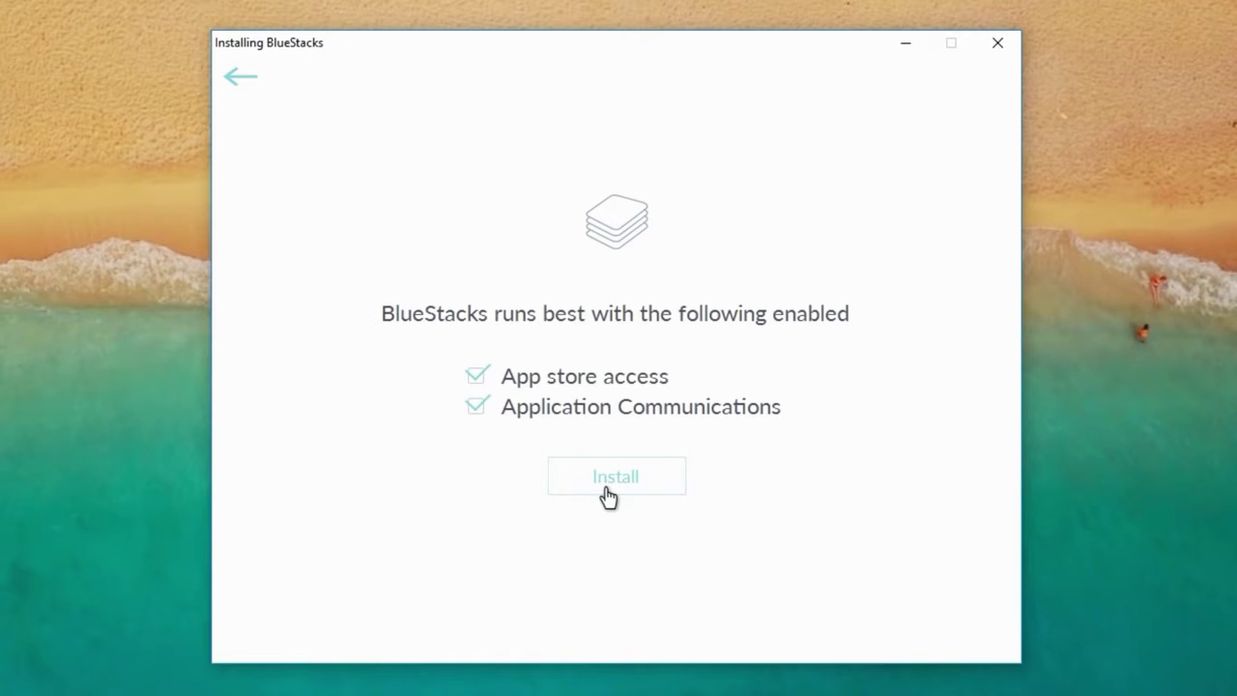
click(607, 495)
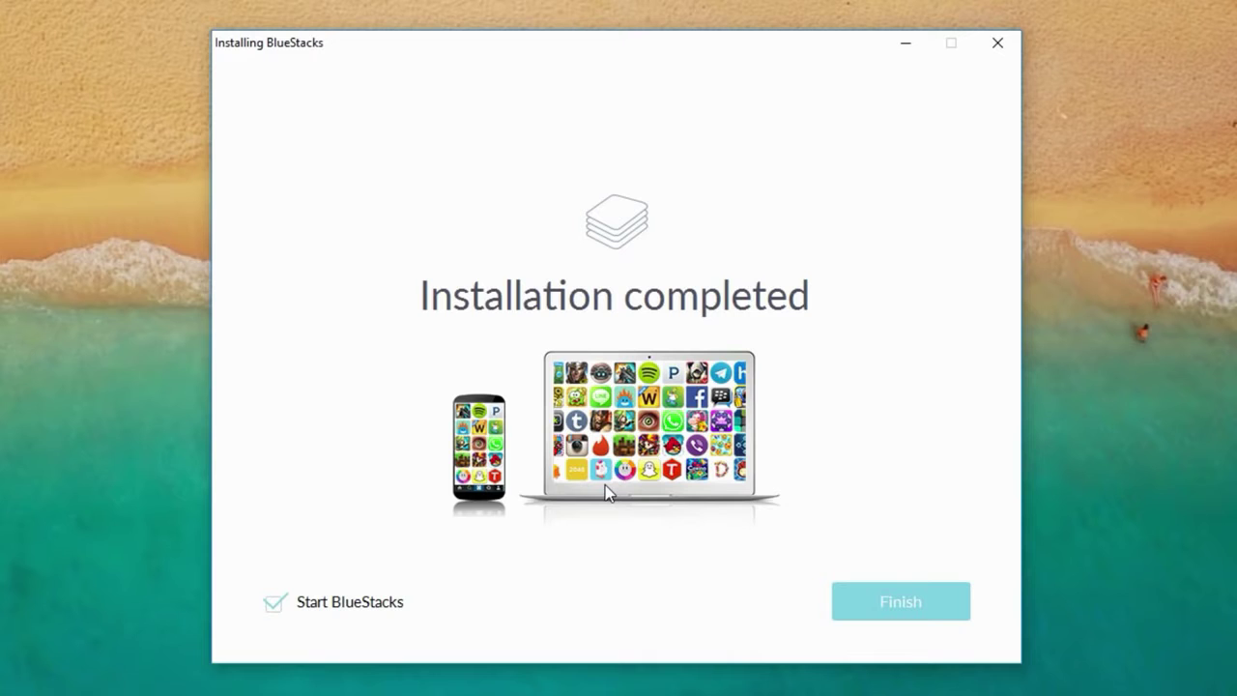
click(891, 606)
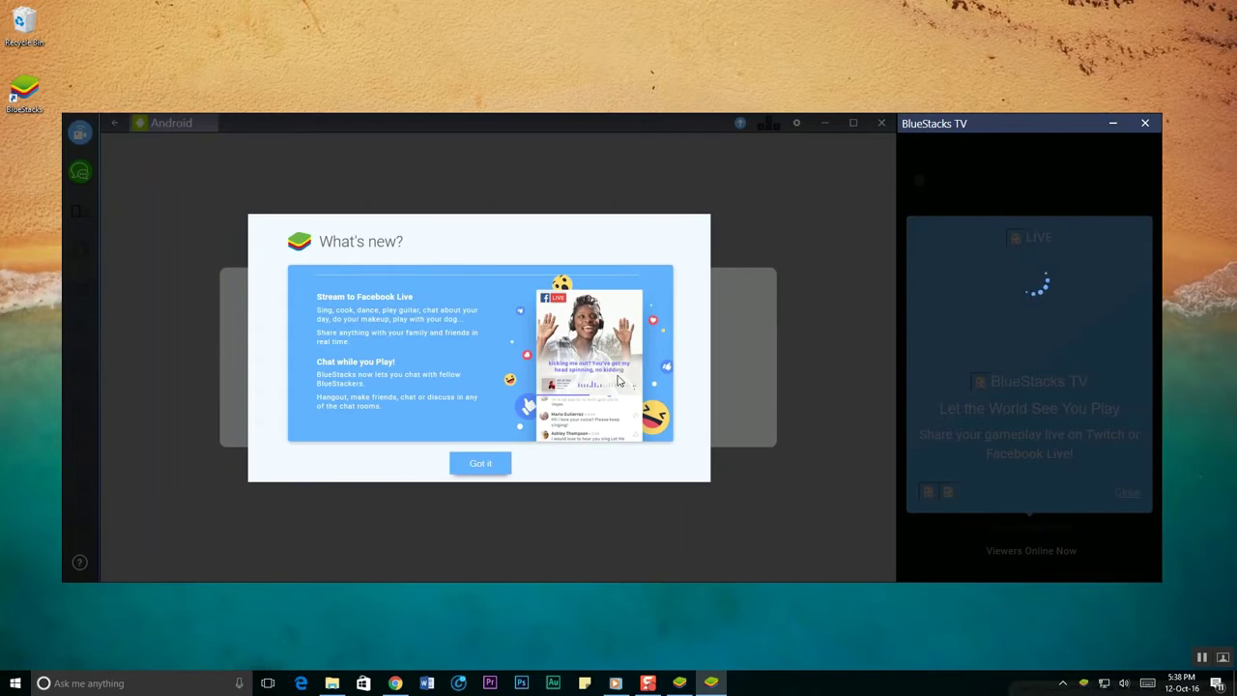
Step: Dismiss What's new, allow location access, and choose English (United States) as the Android language
click(488, 464)
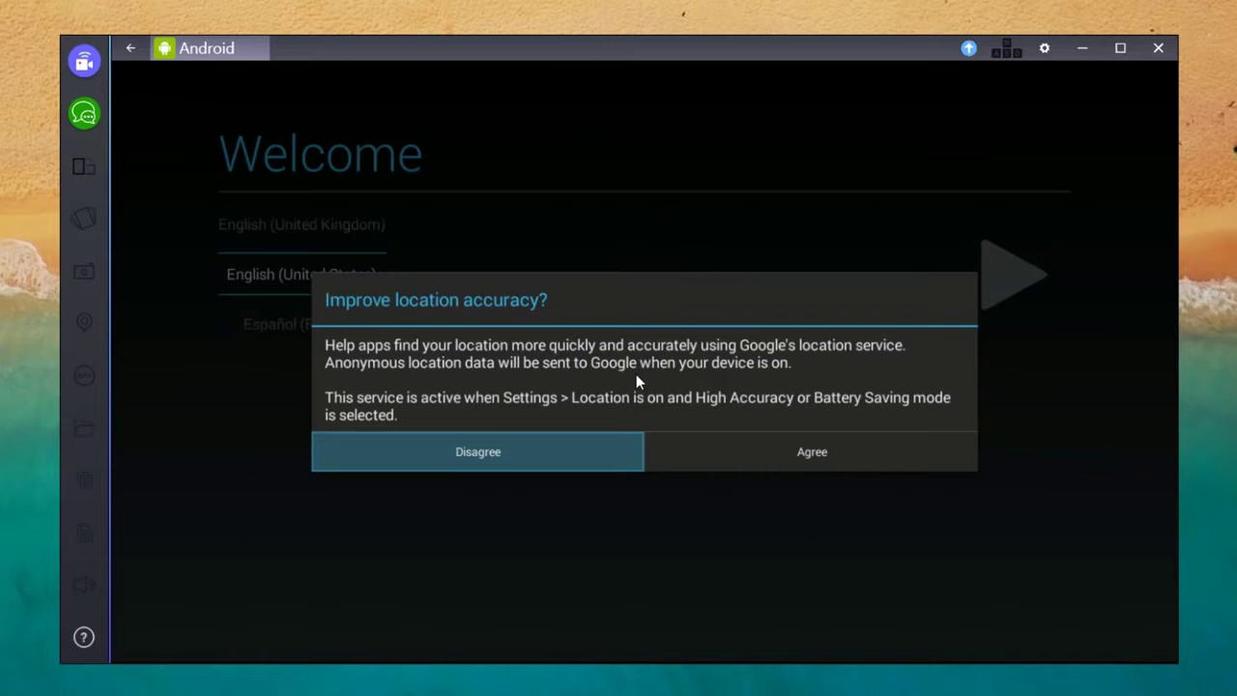
click(808, 461)
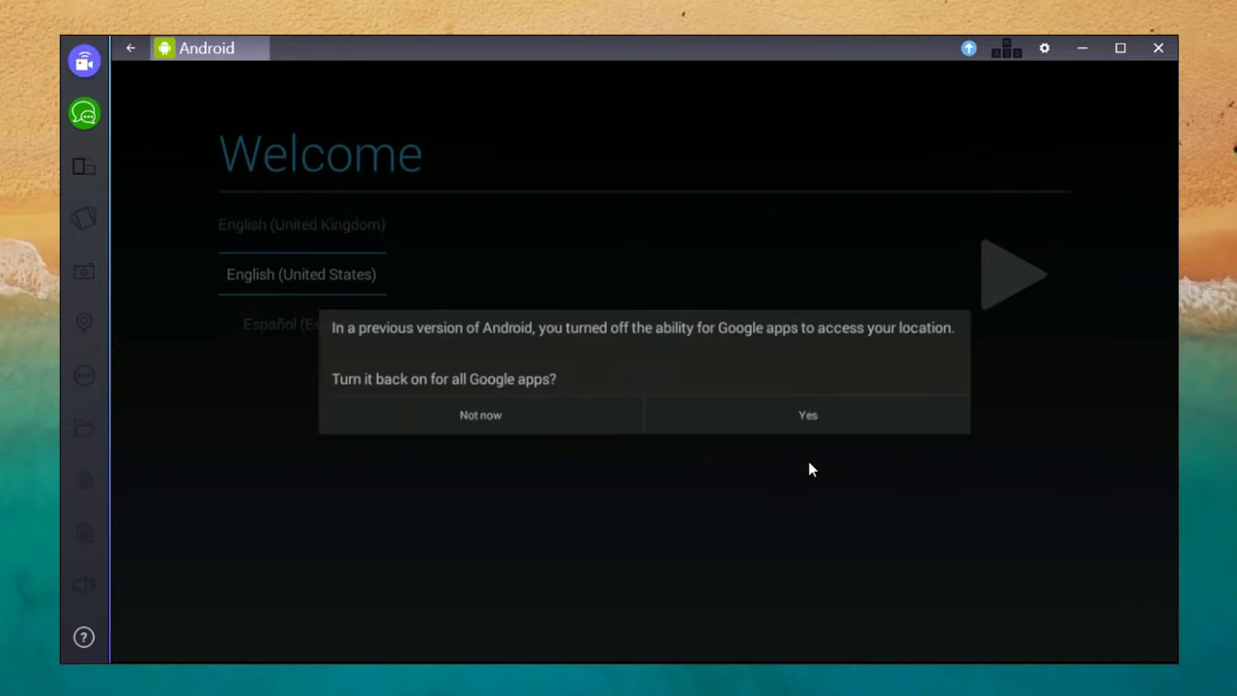
click(809, 414)
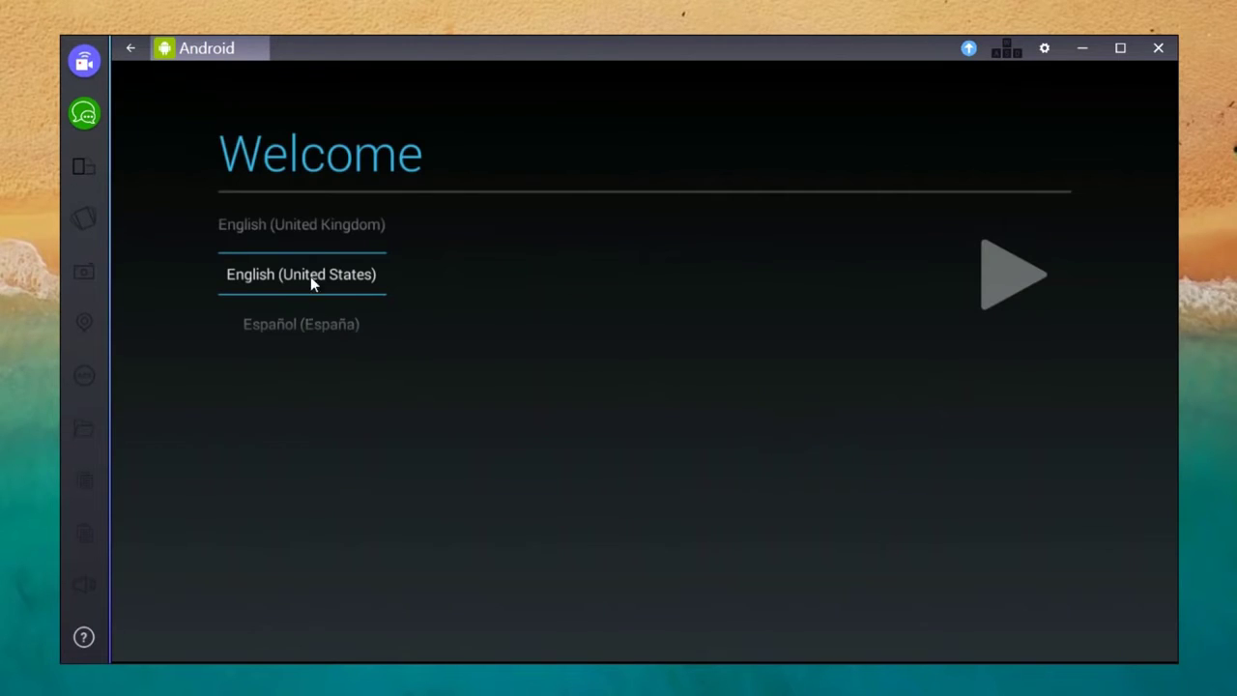
mouse_move(310, 276)
mouse_down()
mouse_move(318, 160)
mouse_move(328, 544)
mouse_move(310, 240)
mouse_up()
click(1005, 263)
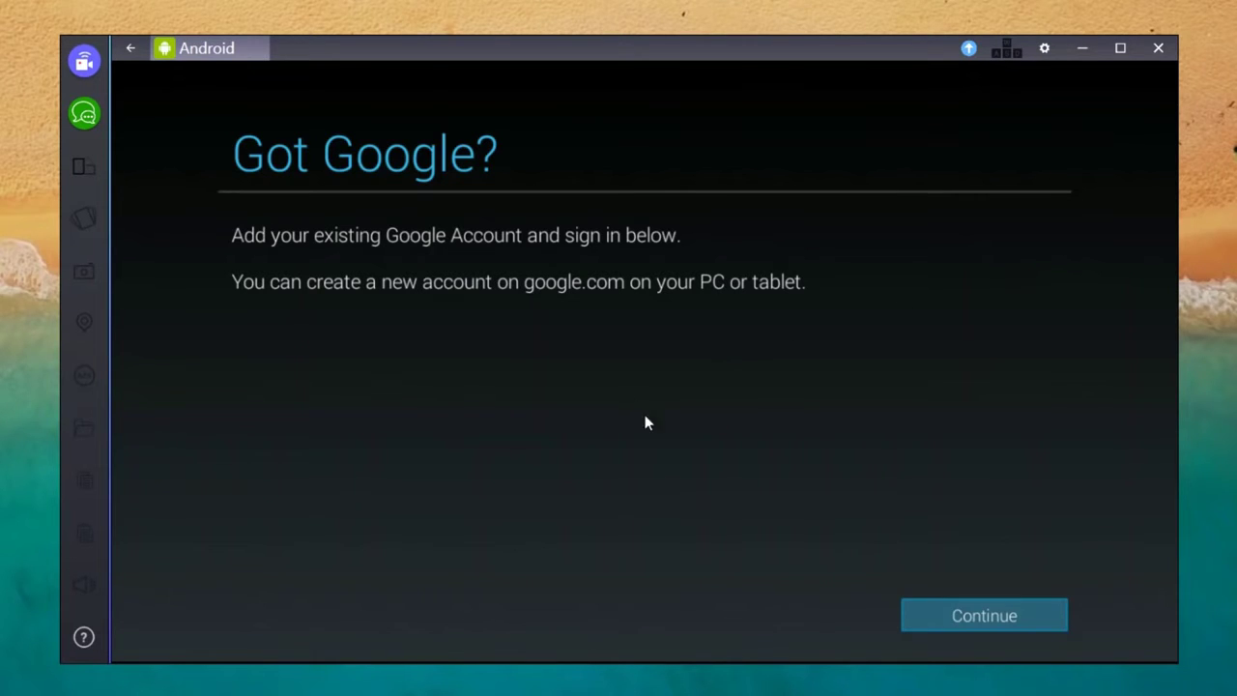
Step: Sign in with the Google account's e-mail and password and accept the terms of service
click(967, 626)
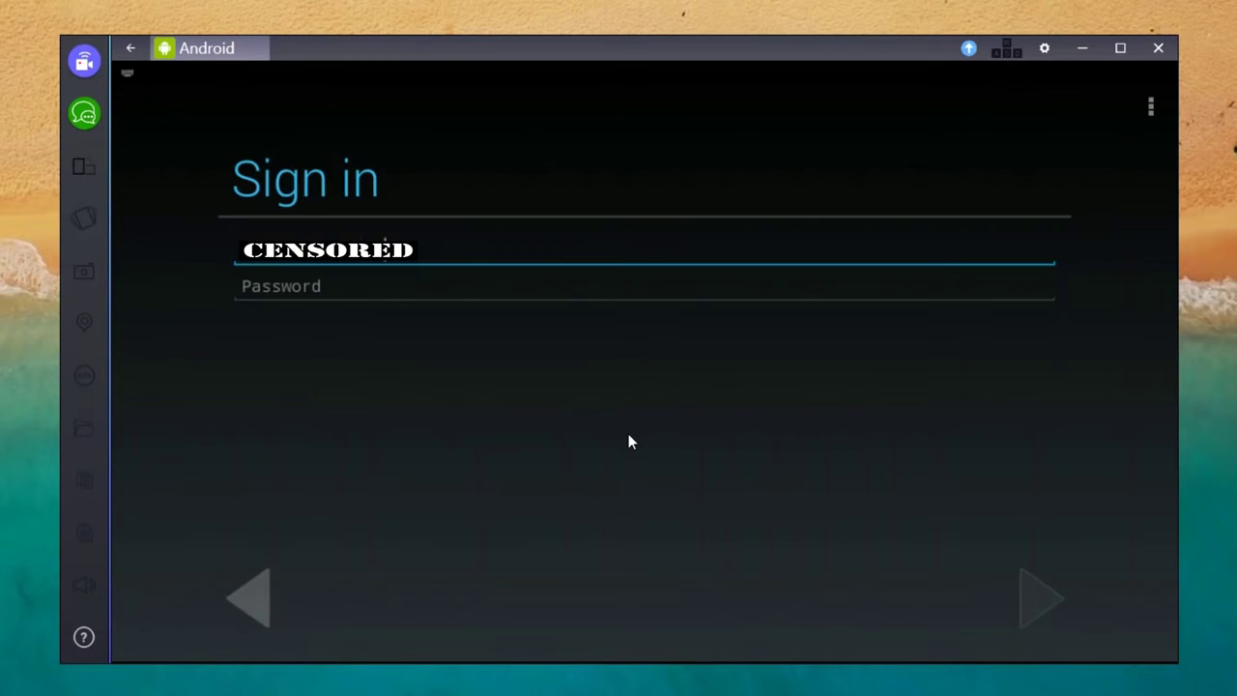
text(@gmail.com)
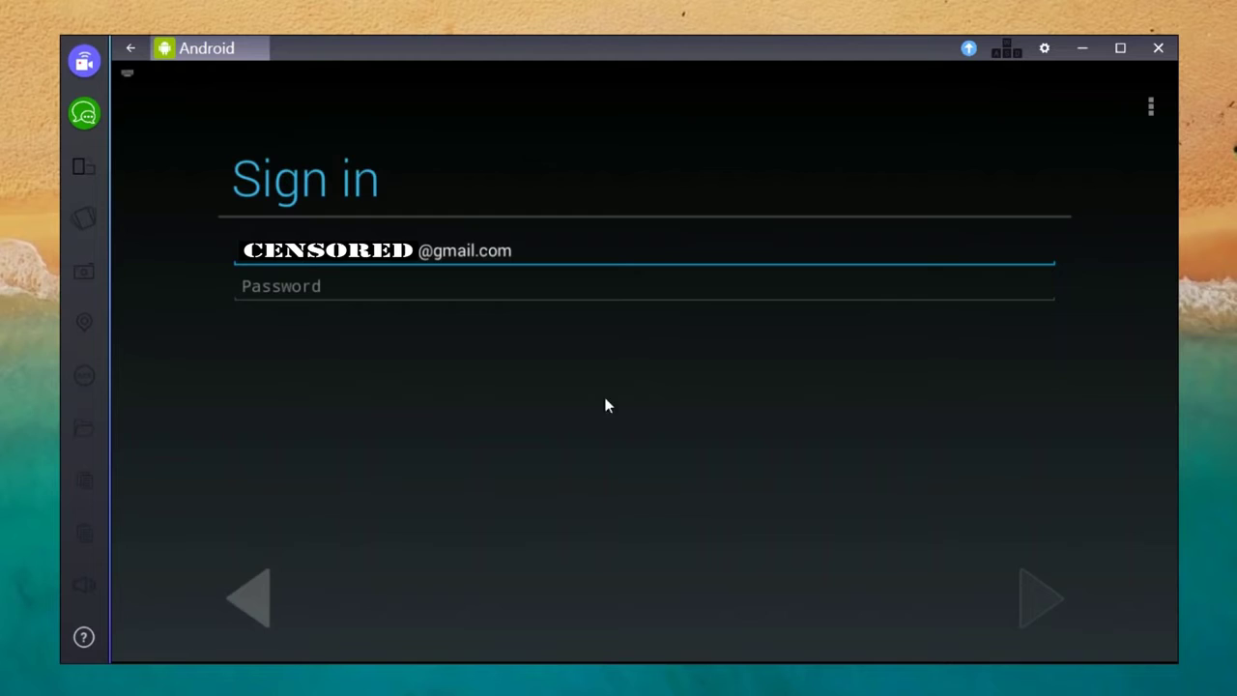
click(496, 293)
text(CENSORED)
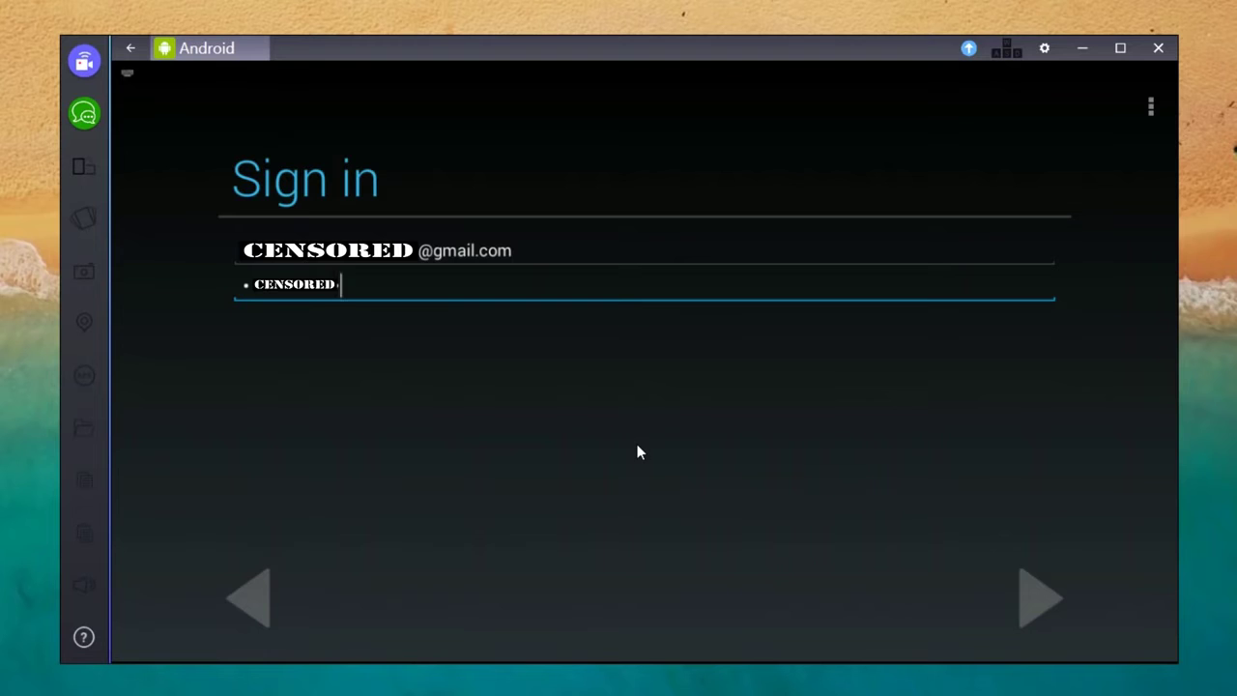
click(1037, 598)
click(830, 430)
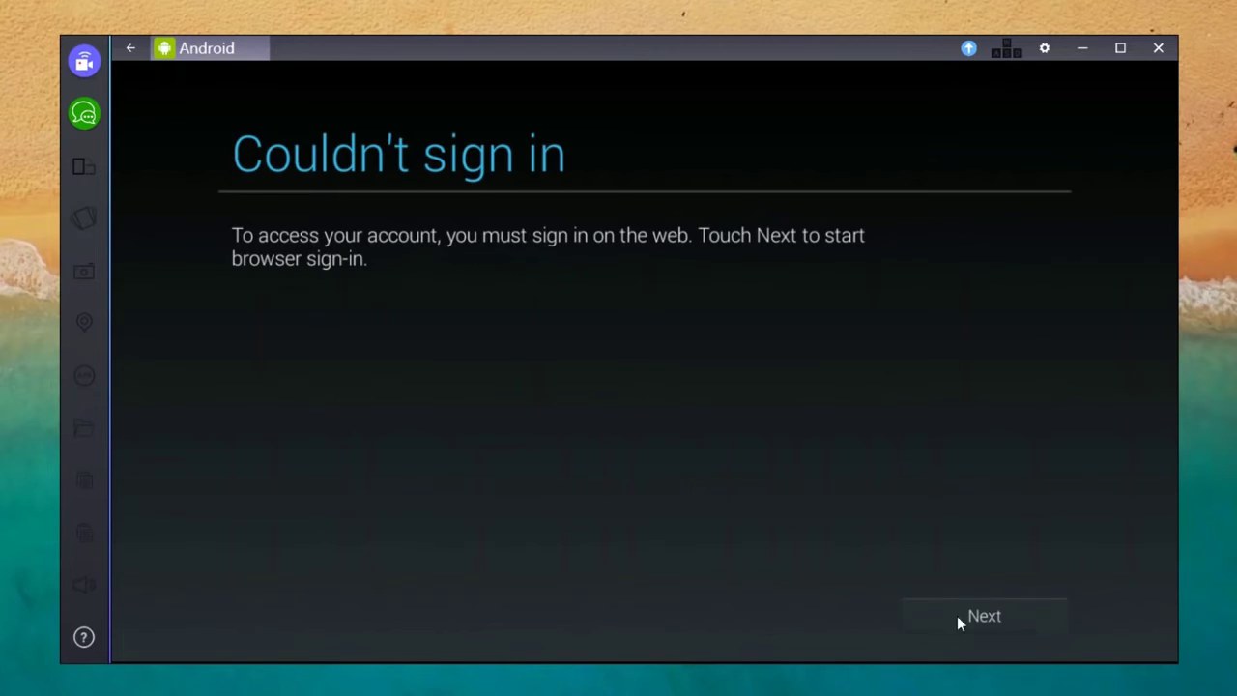
click(957, 616)
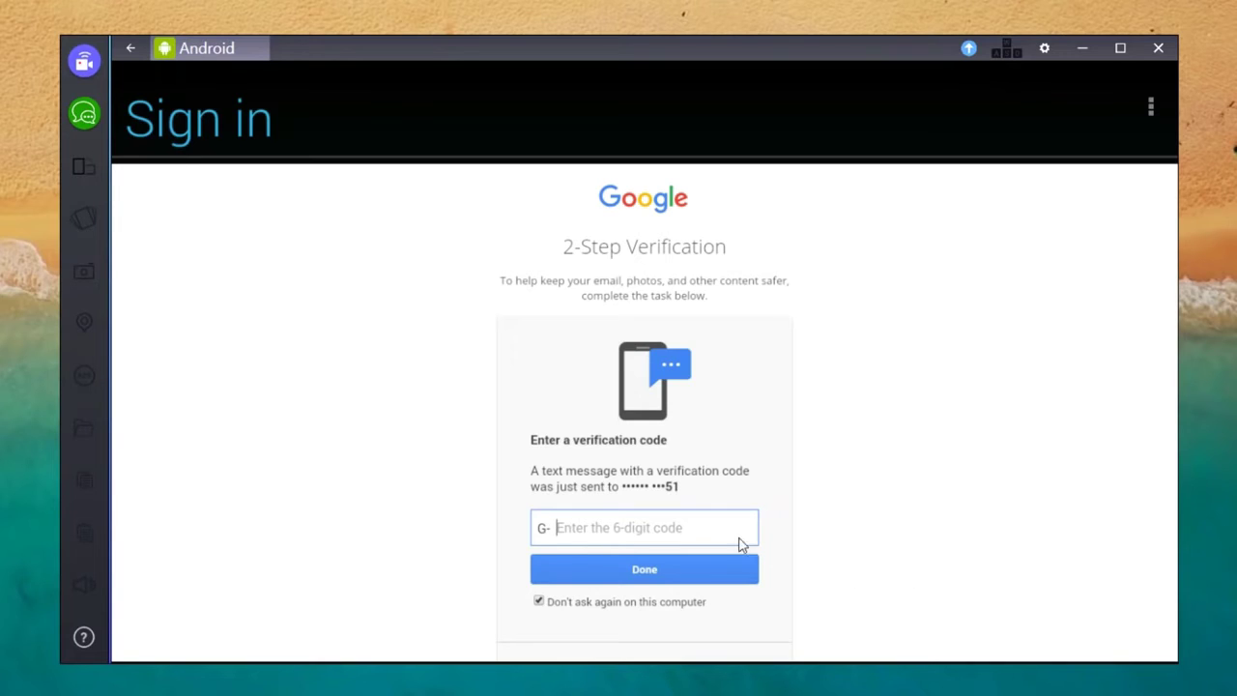
Step: Enter the 2-step verification code received by SMS and submit it
click(670, 524)
click(848, 601)
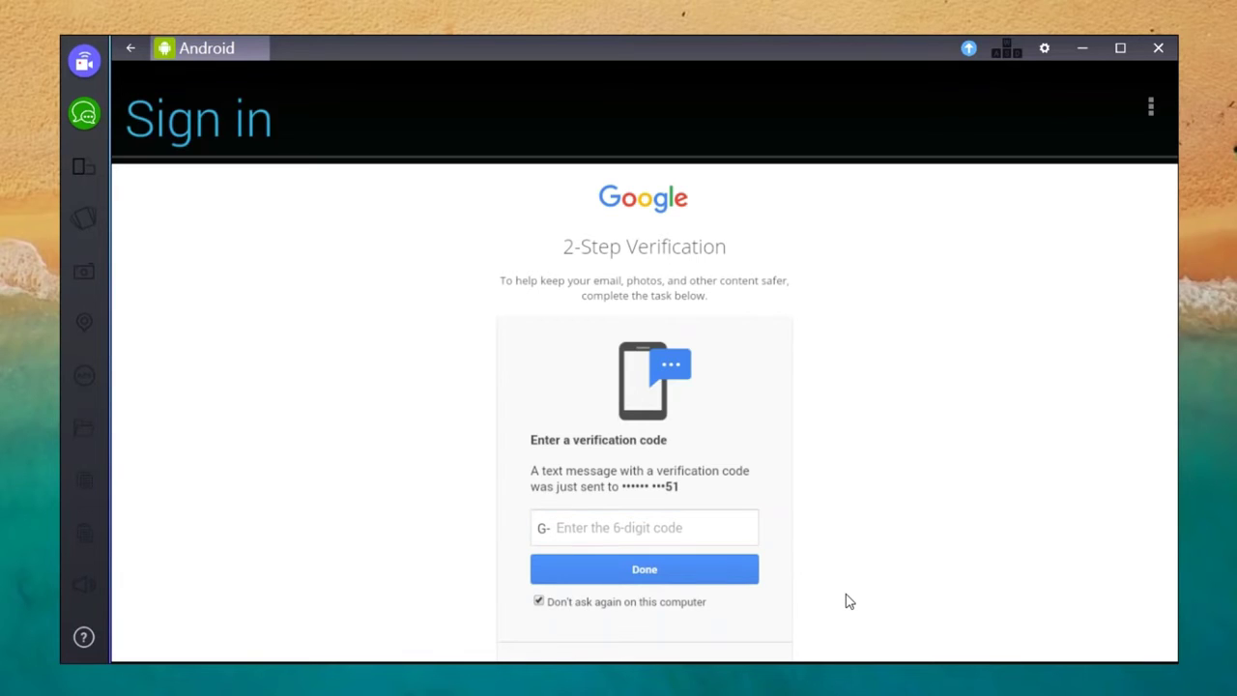
click(682, 582)
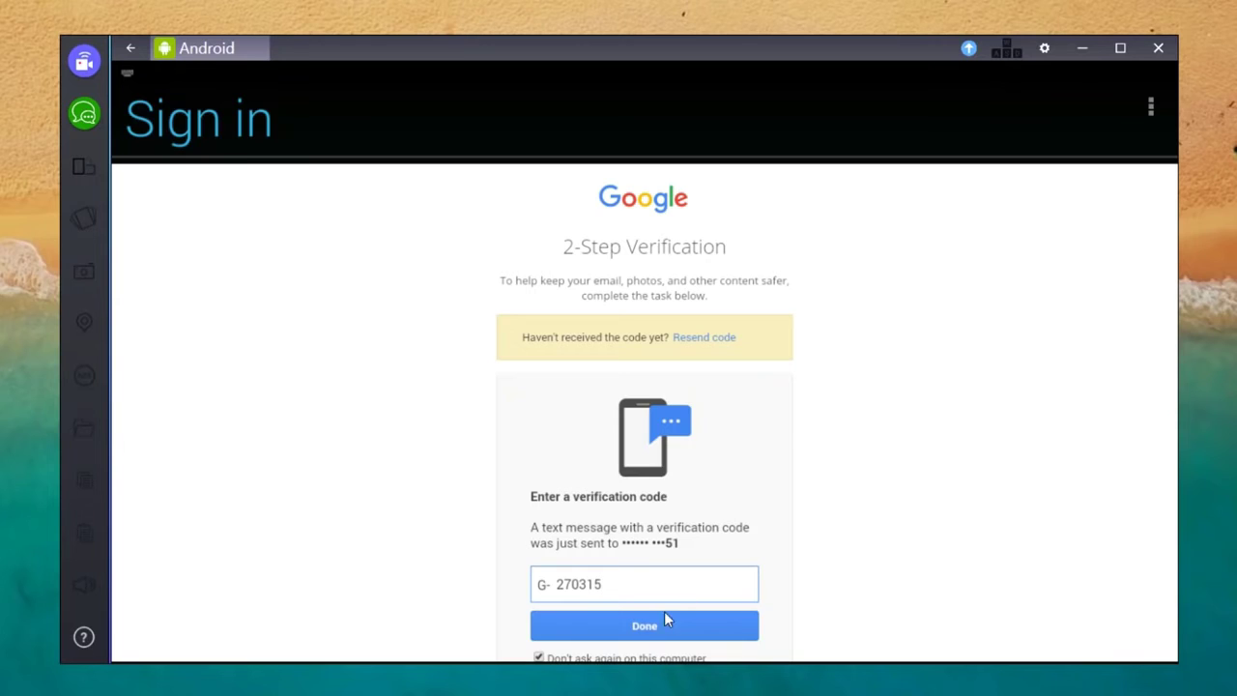
click(651, 639)
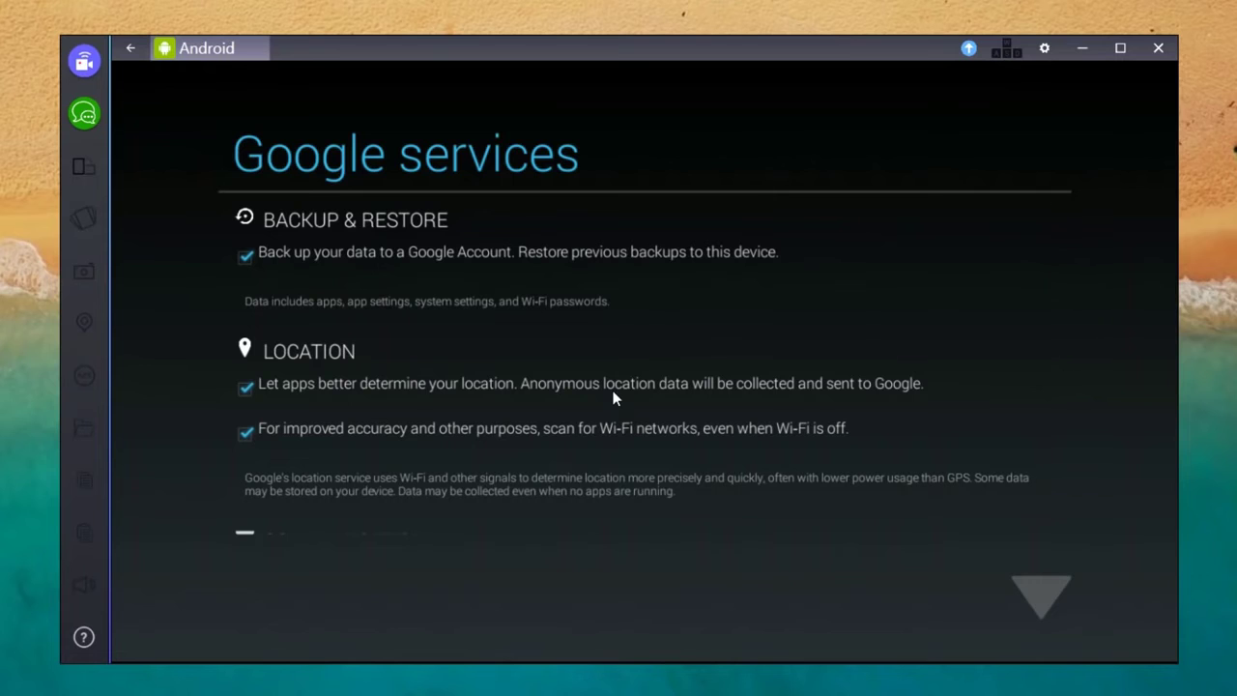
Step: Accept Google services, skip payment info, and confirm the tablet owner name to finish setup
click(1040, 595)
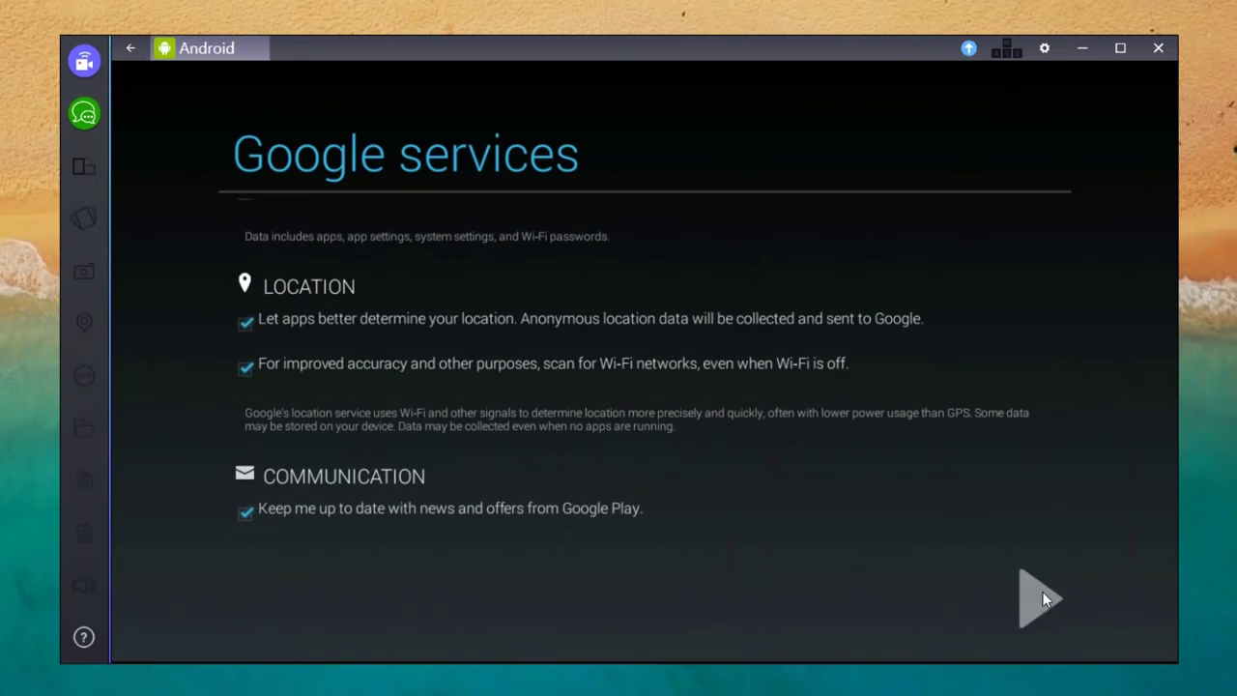
click(1042, 591)
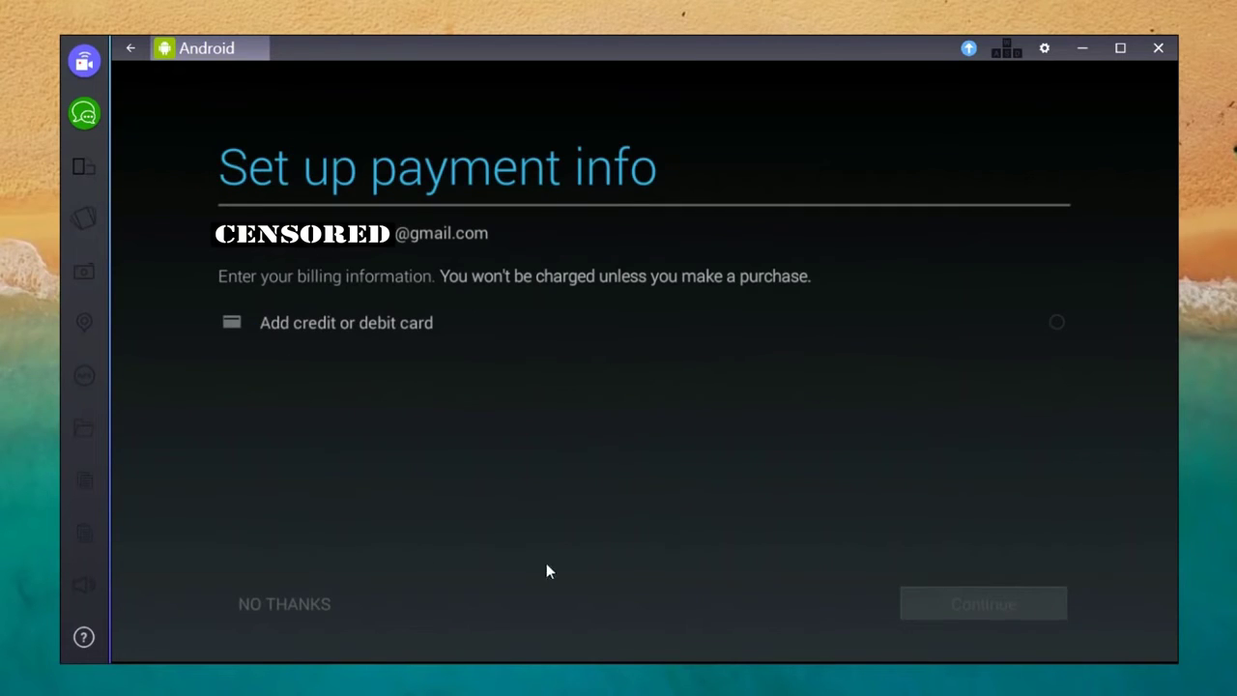
click(280, 603)
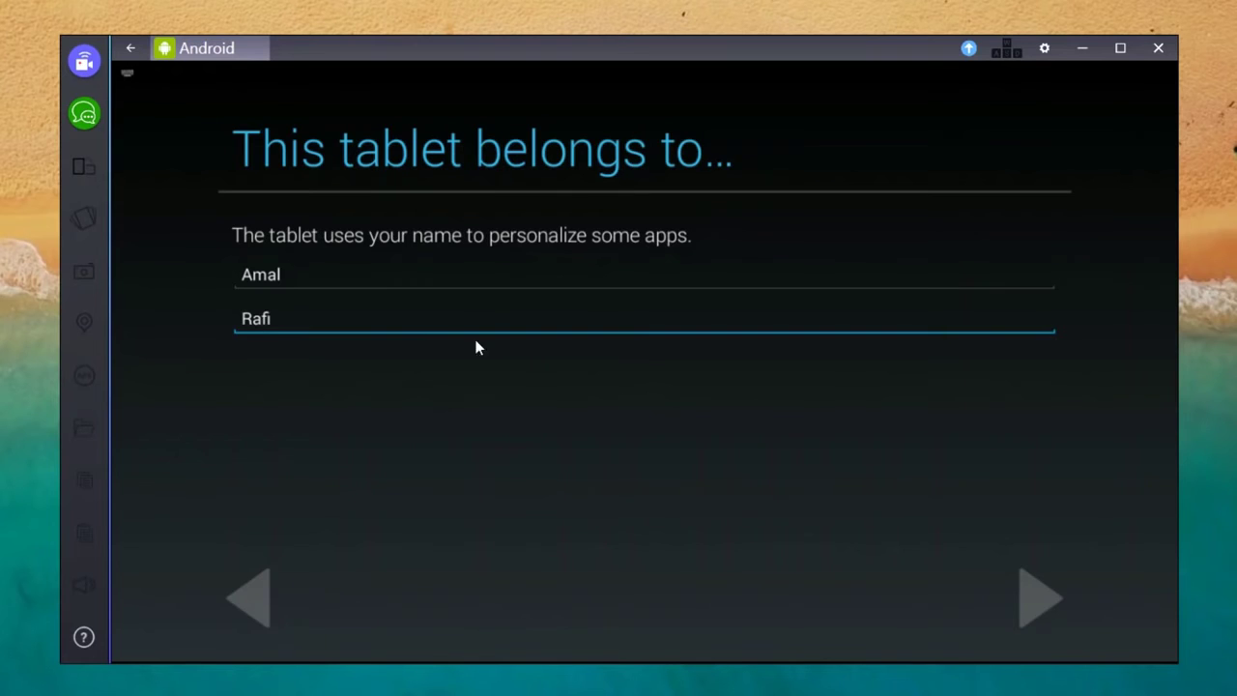
click(375, 273)
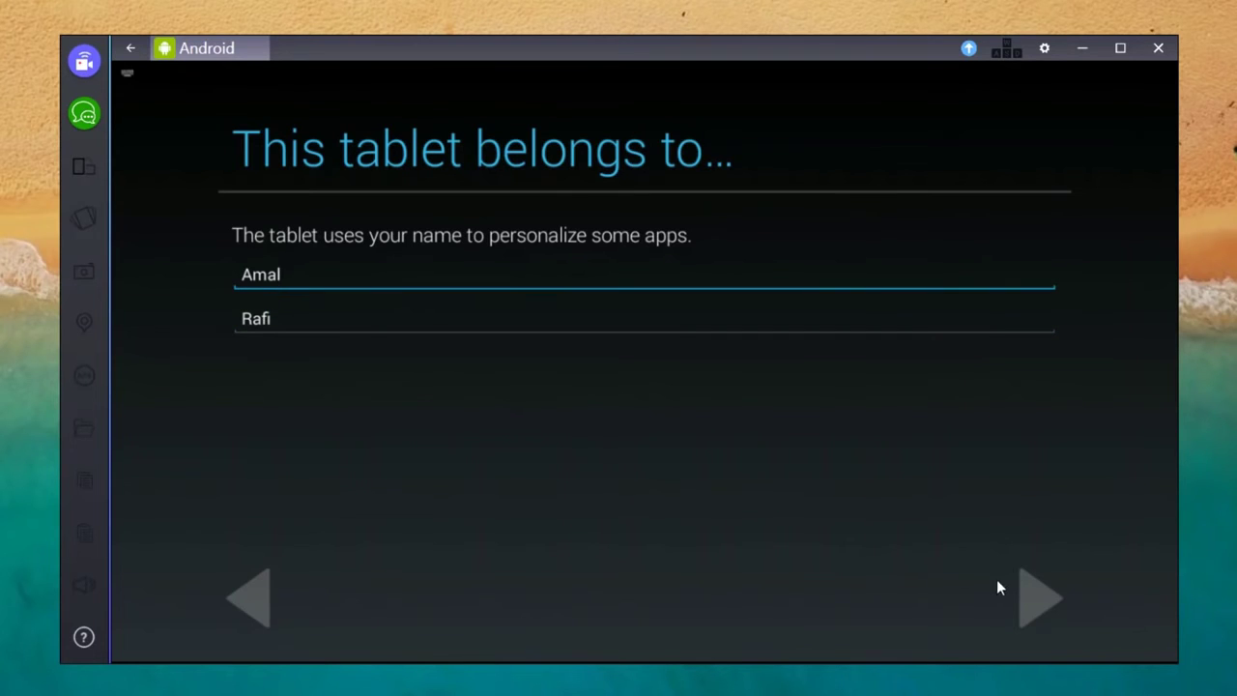
click(1021, 590)
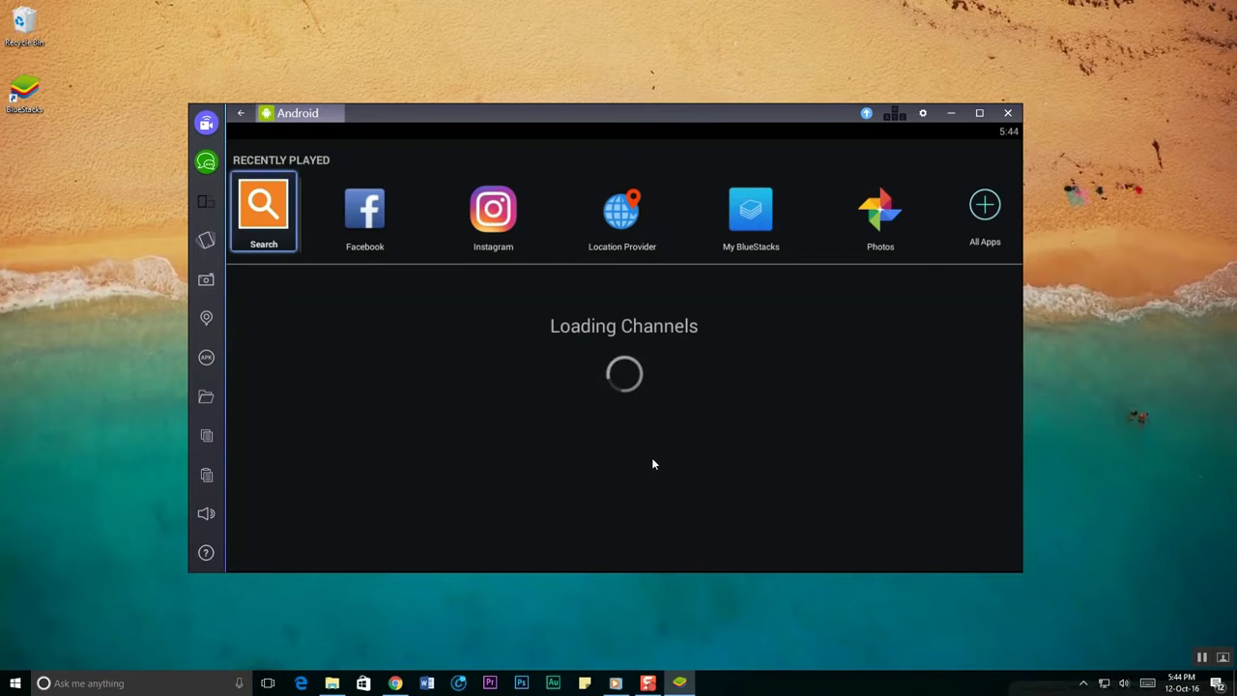
Step: Maximize the emulator and find WhatsApp Messenger in the Play Store by searching 'whats'
click(979, 114)
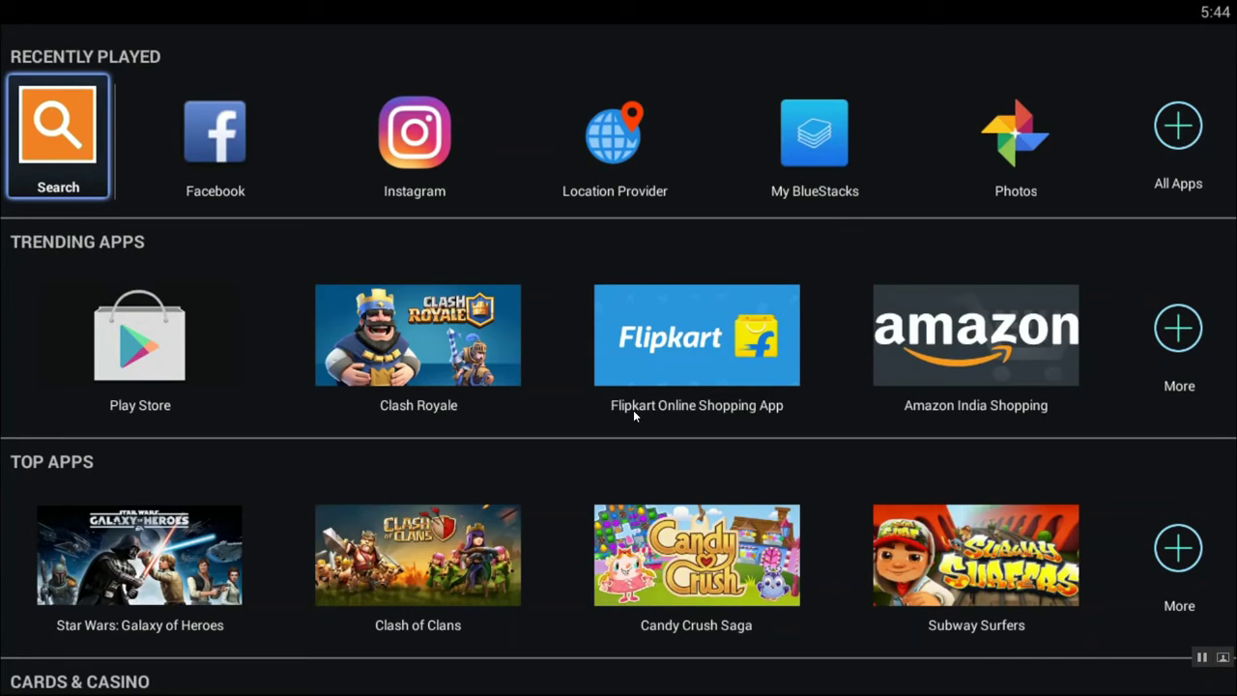
click(141, 343)
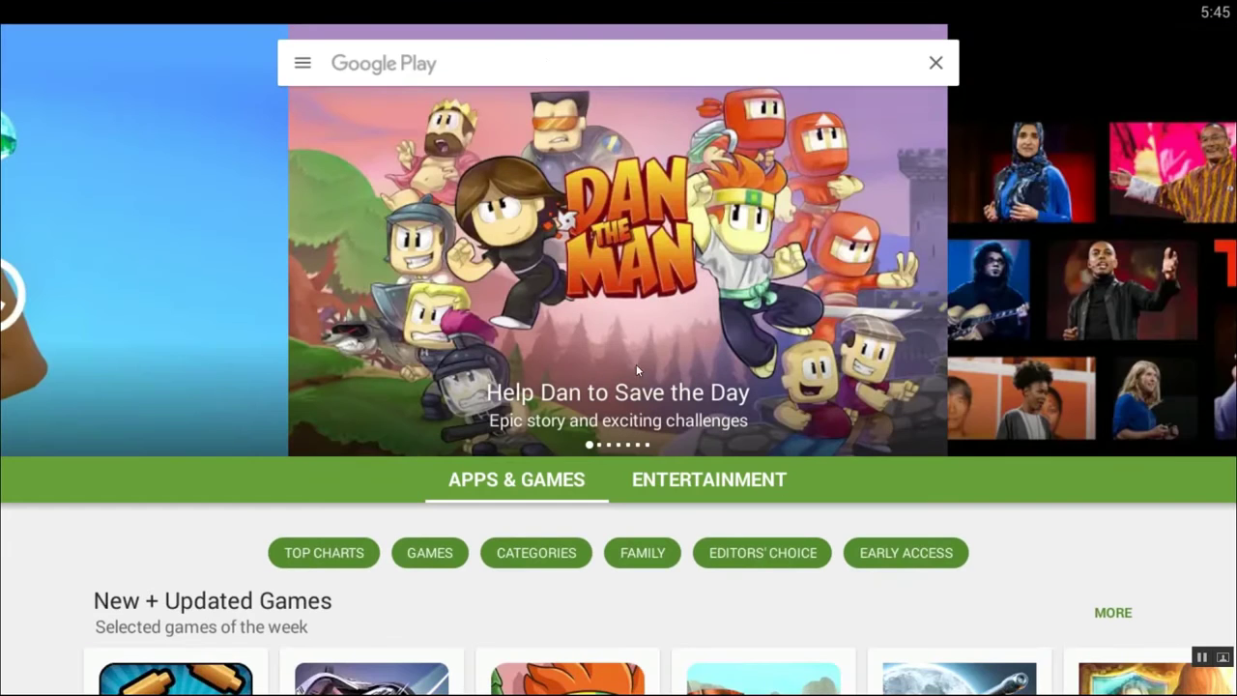
click(547, 67)
text(whats)
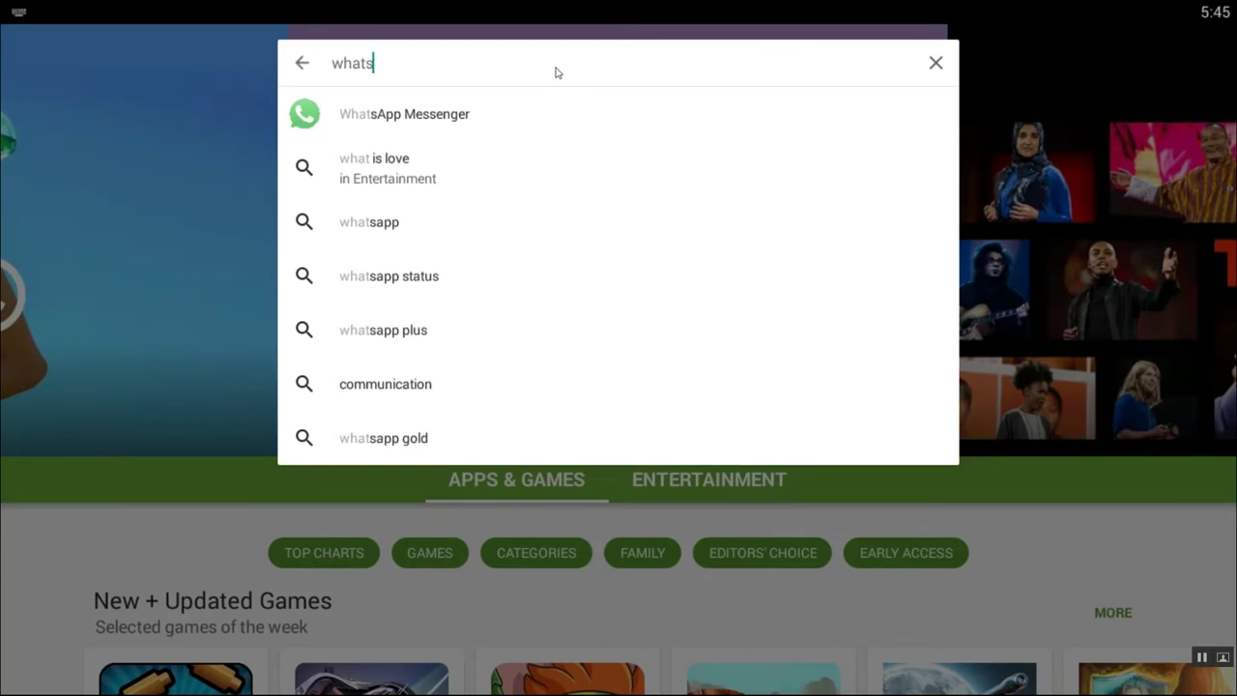
click(425, 114)
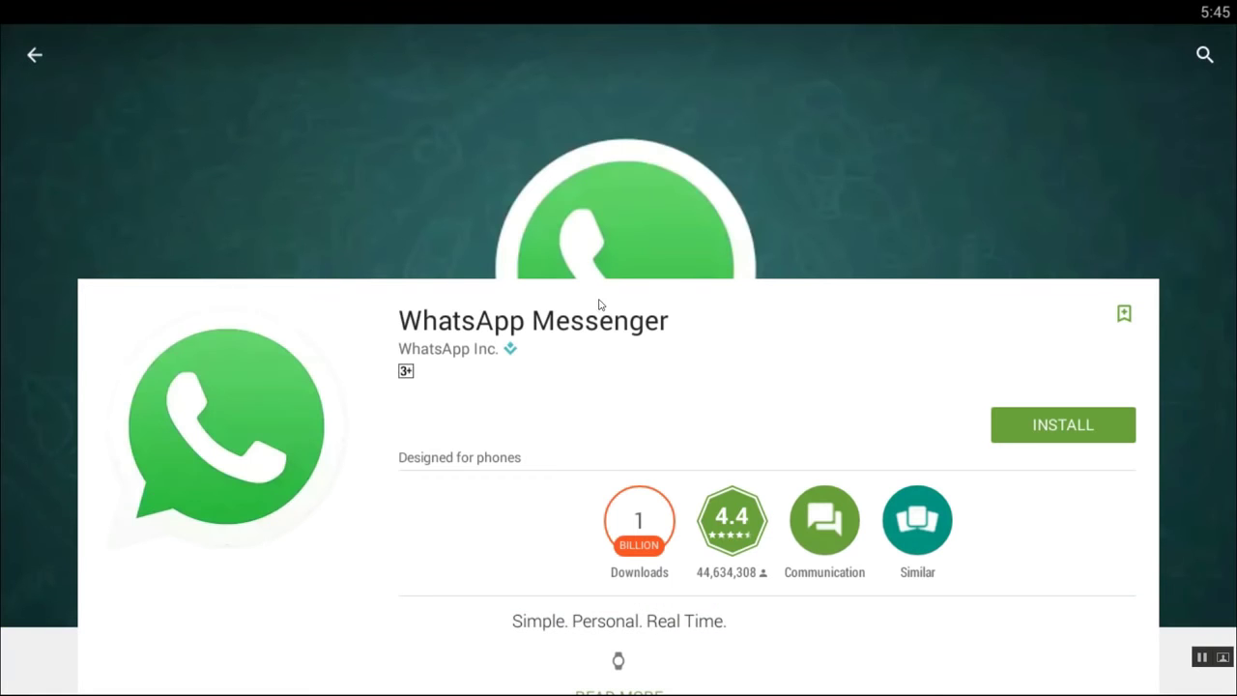
Step: Install WhatsApp Messenger, accept its permissions, and return to the home screen
click(1064, 438)
click(716, 629)
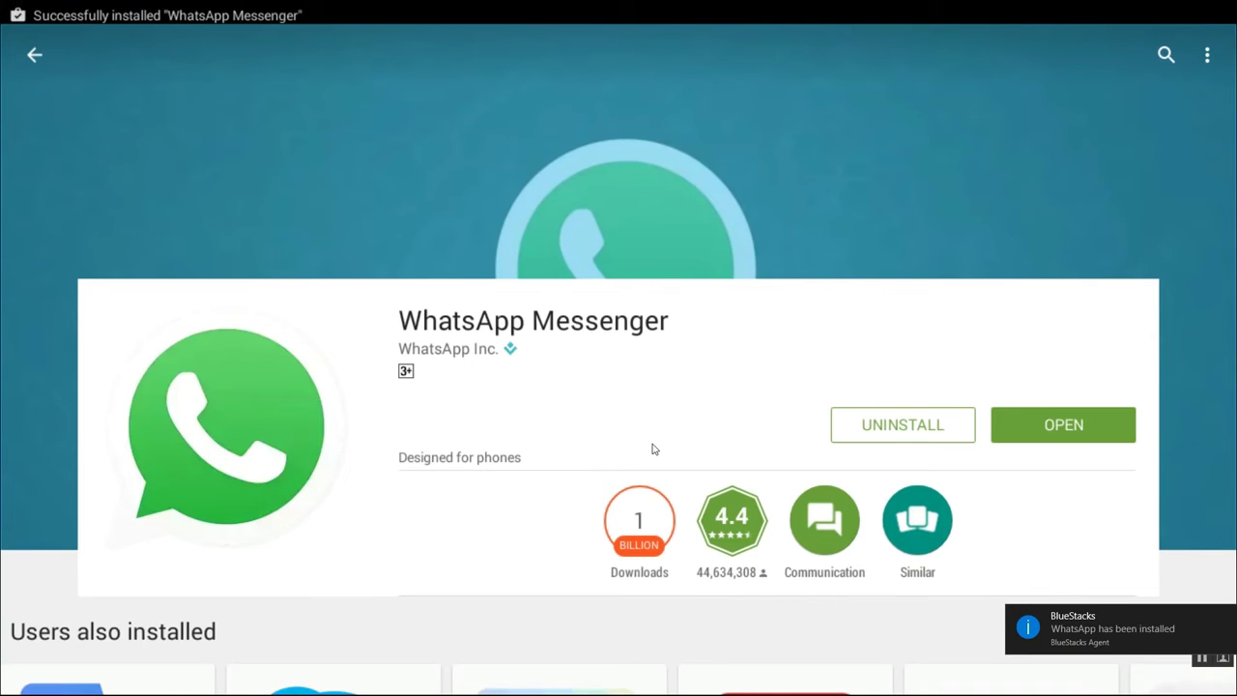
click(31, 56)
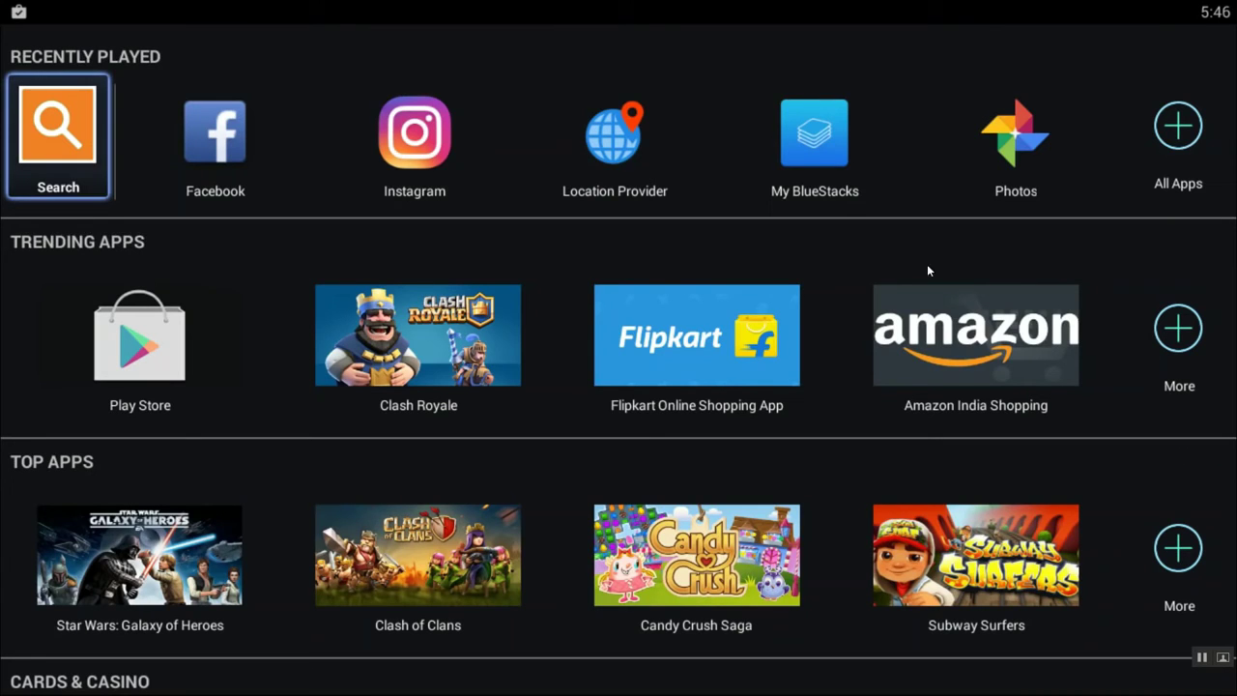
Step: Launch WhatsApp from All Apps, agree to its terms, and submit the India (+91) phone number
click(1160, 147)
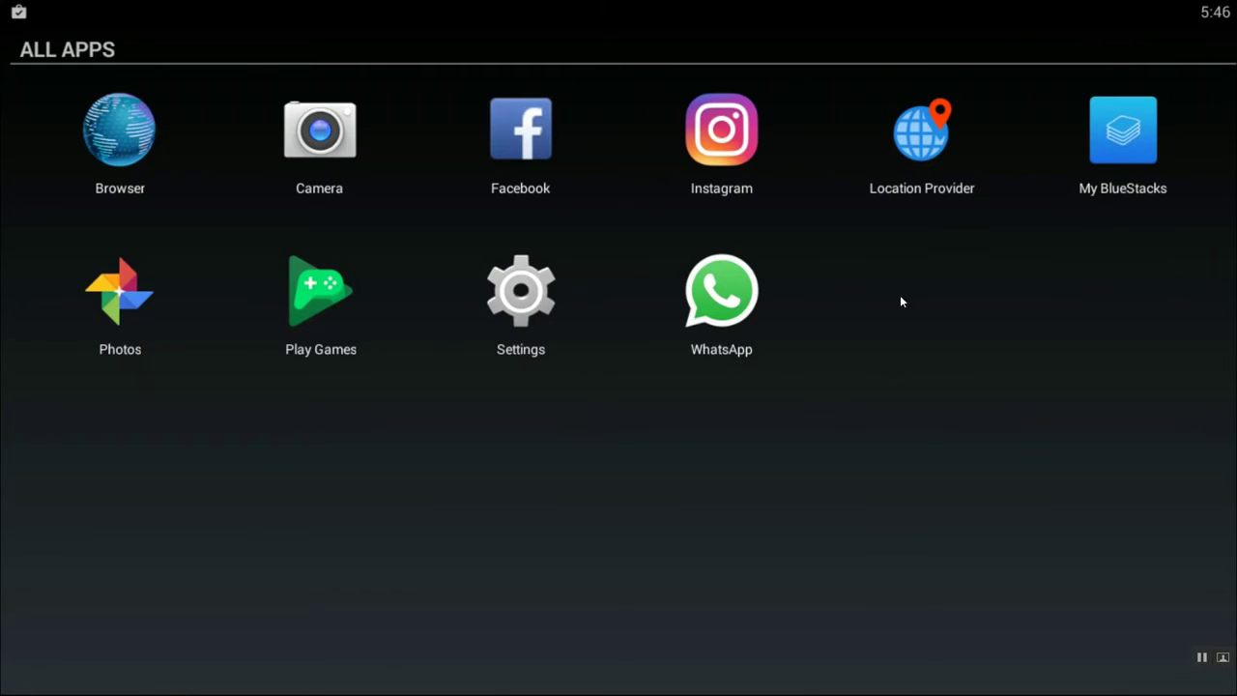
key(Down)
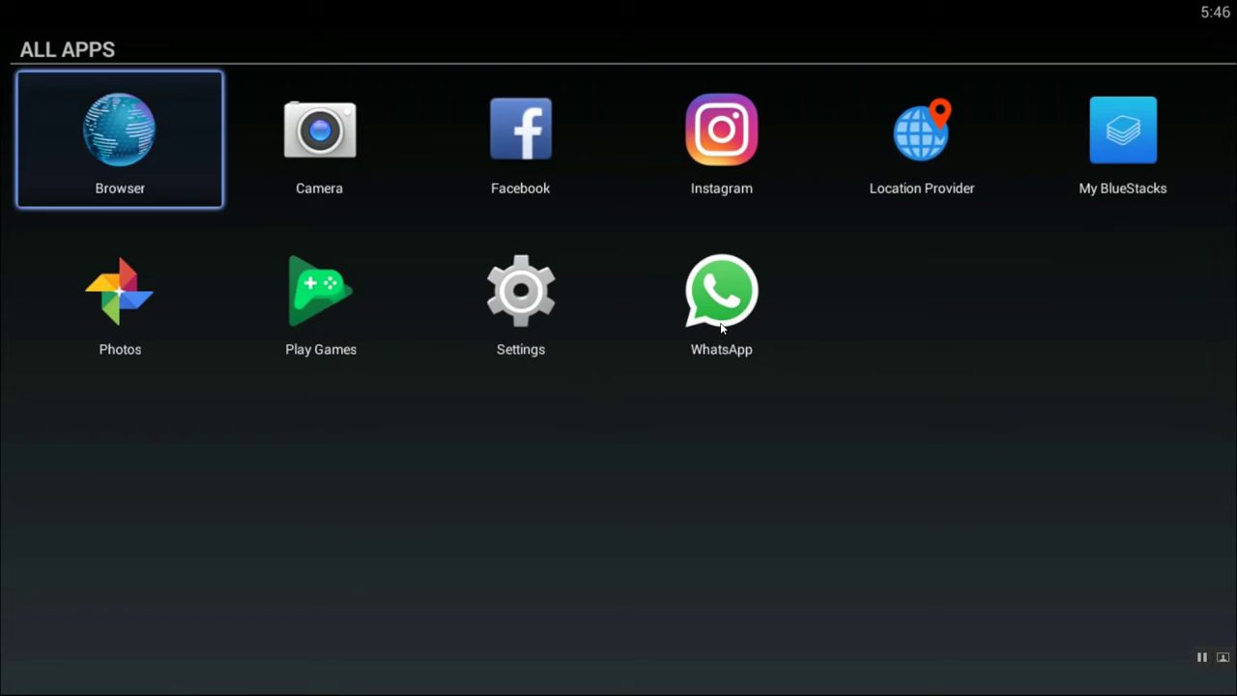
click(721, 328)
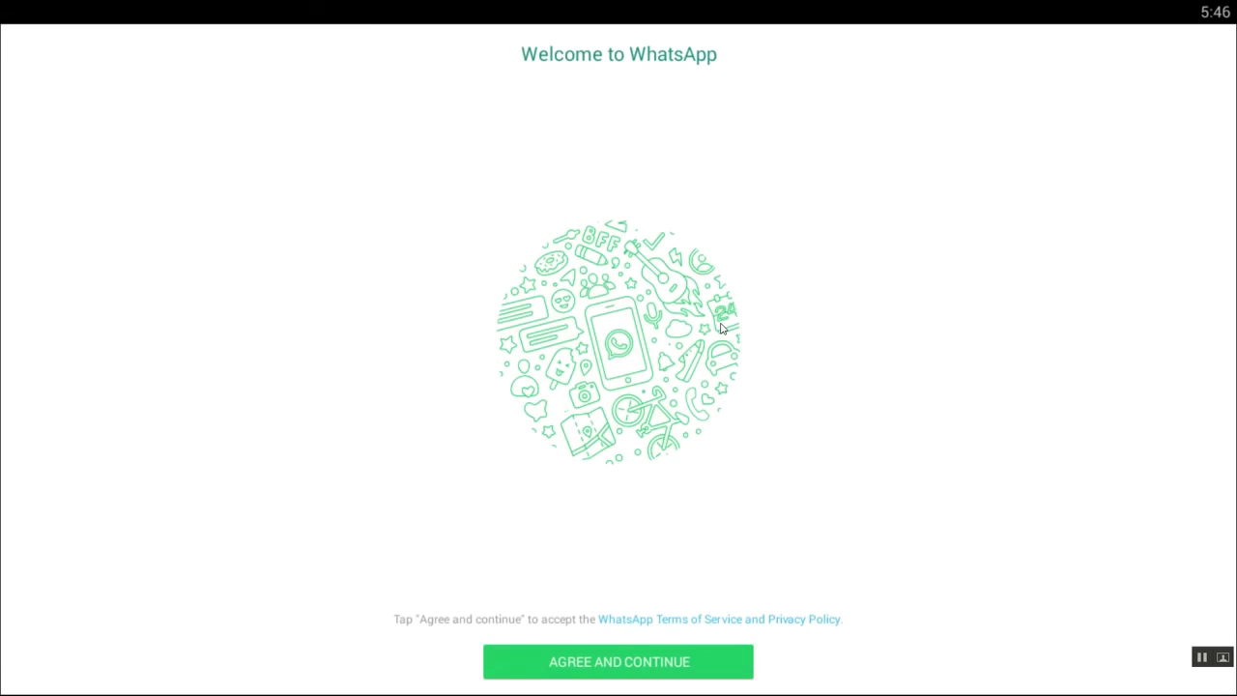
click(617, 665)
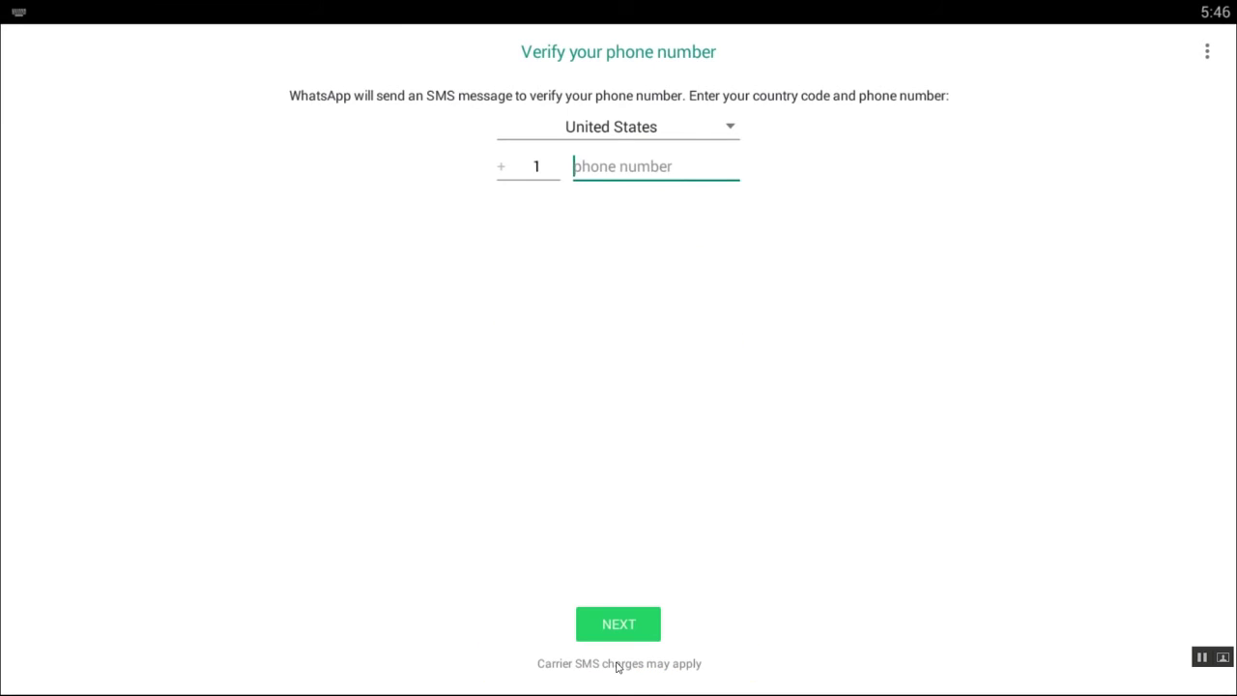
text(9)
text(5)
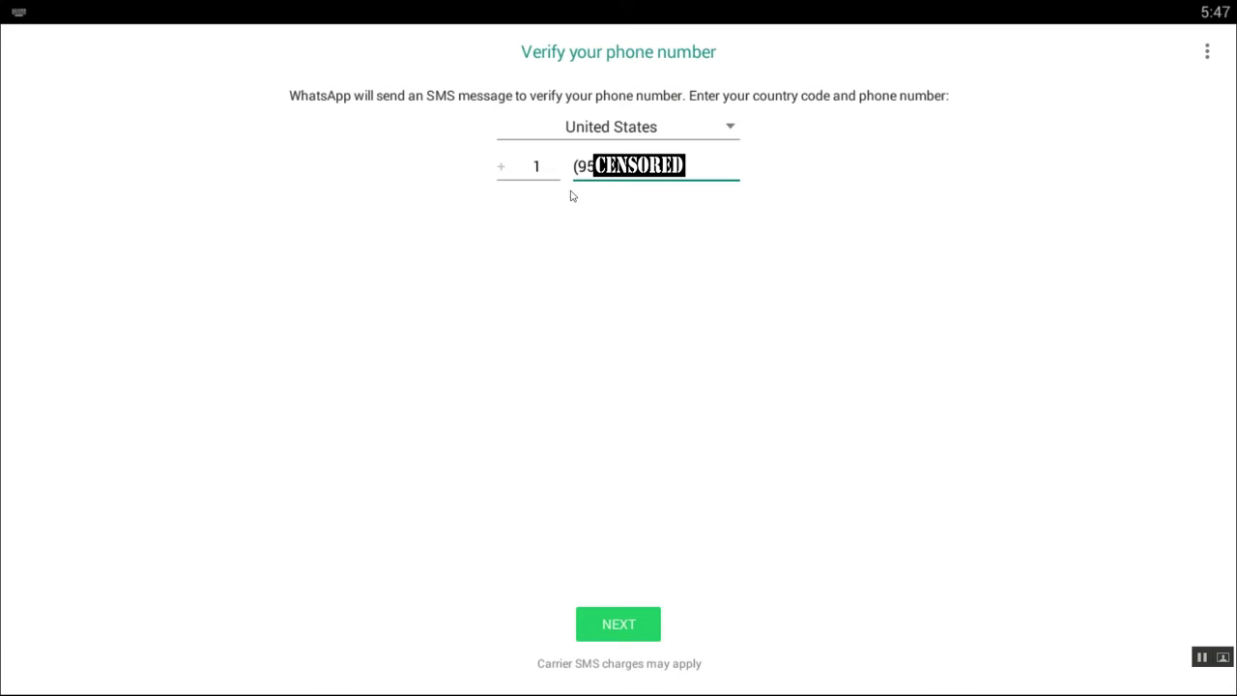
click(612, 618)
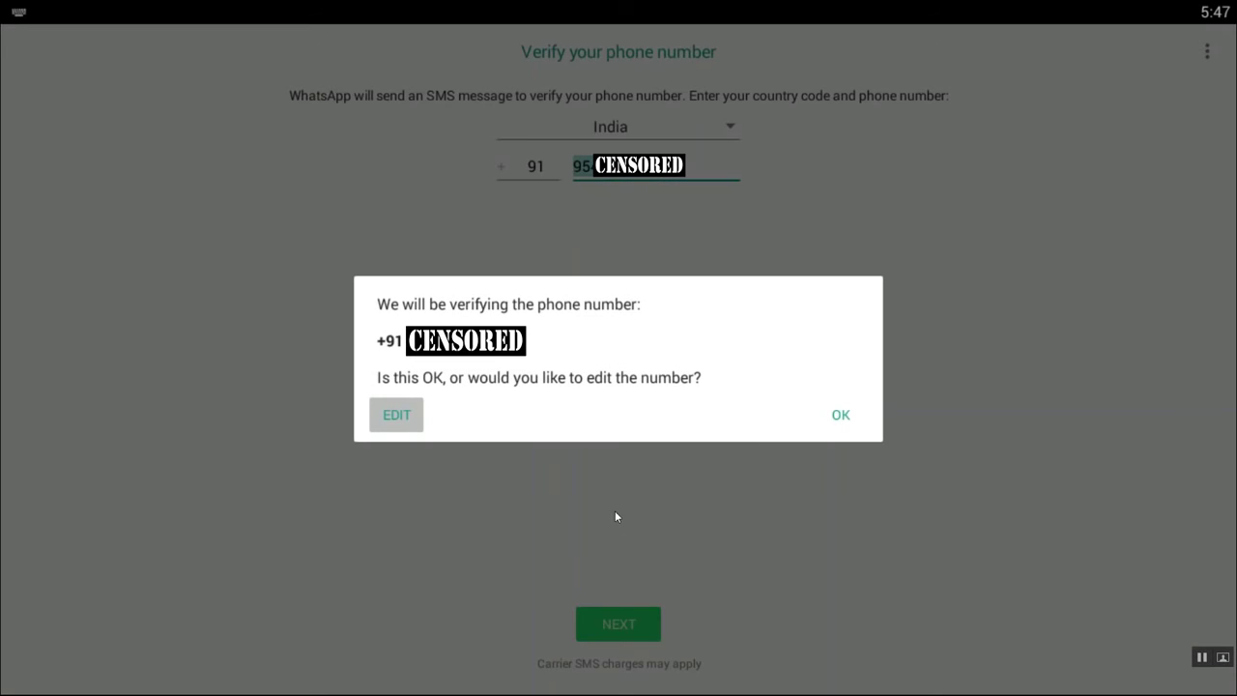
click(839, 417)
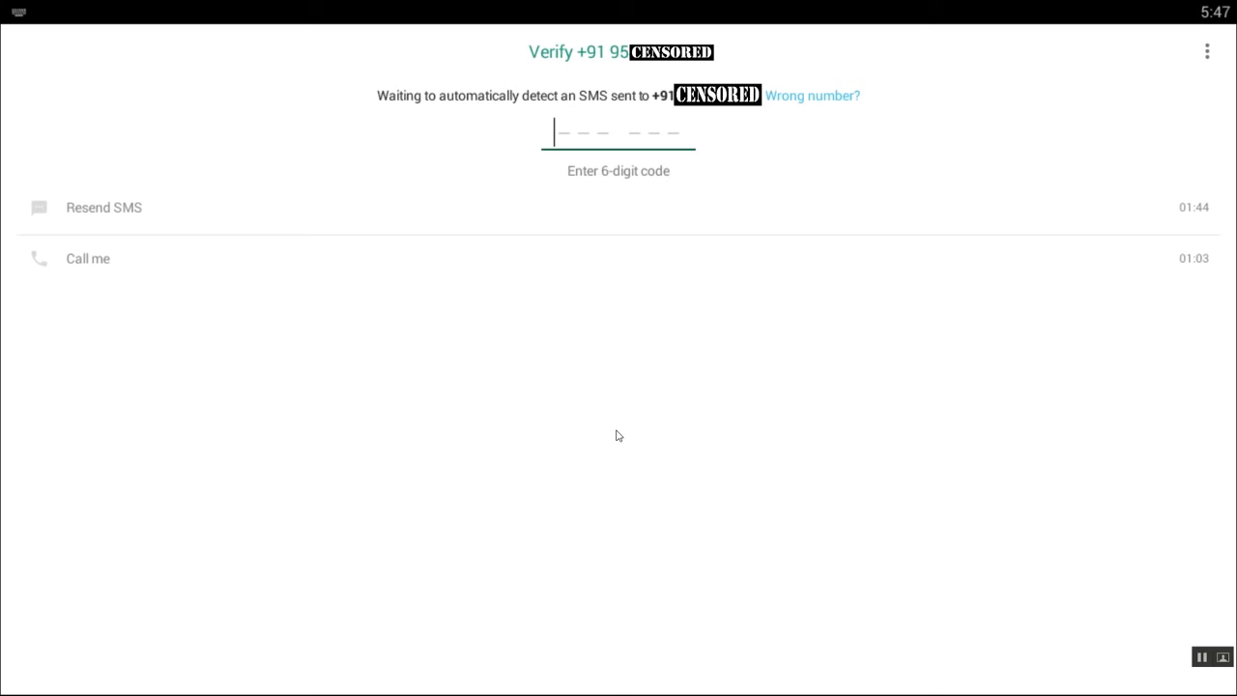
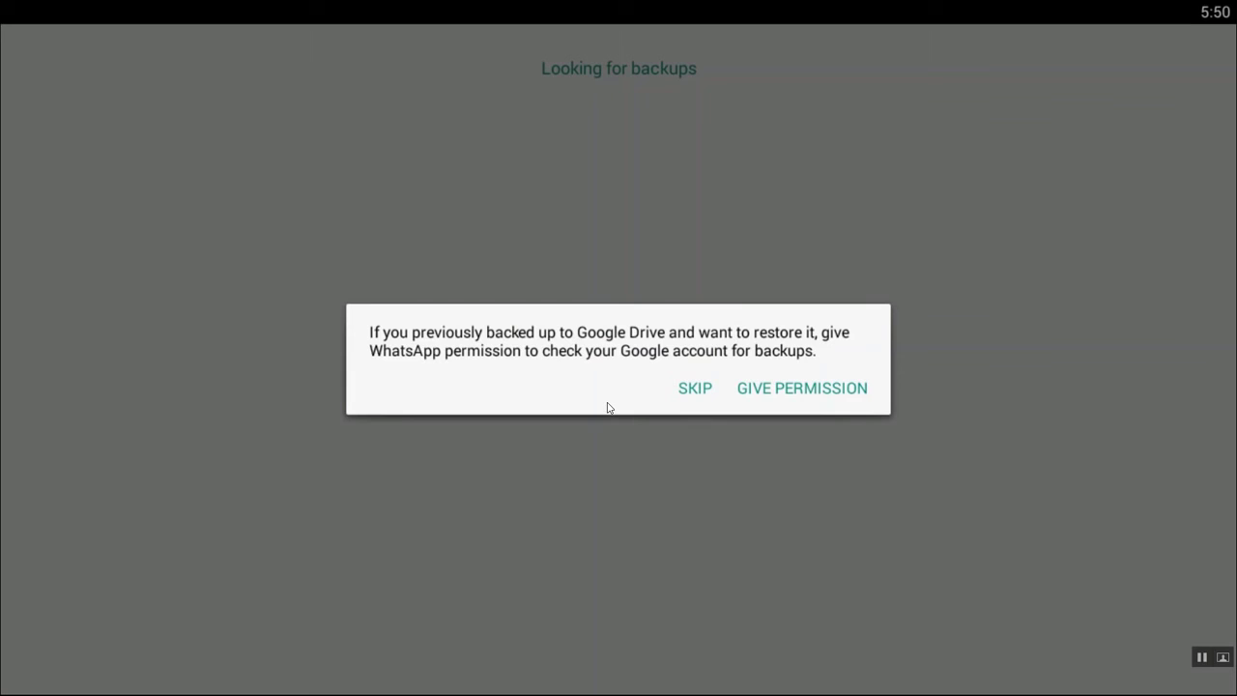
Step: Enter the 6-digit SMS code, allow the Google Drive backup check, then cancel the account chooser
click(778, 387)
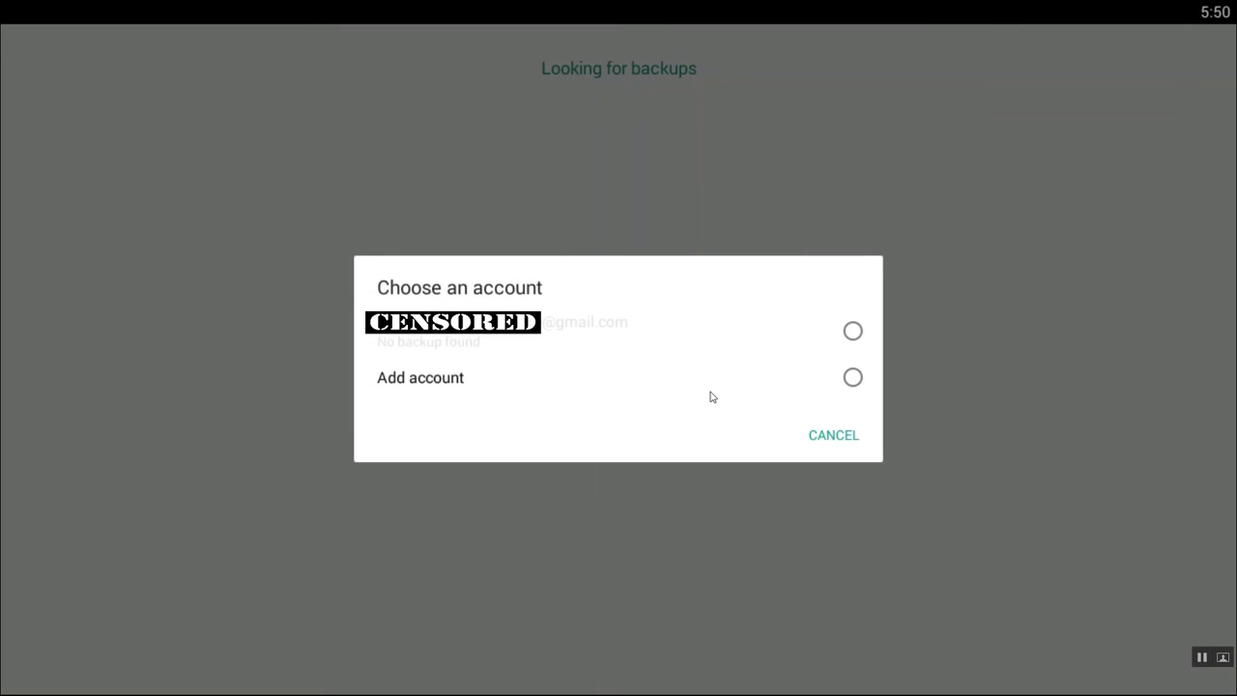
click(851, 331)
click(835, 434)
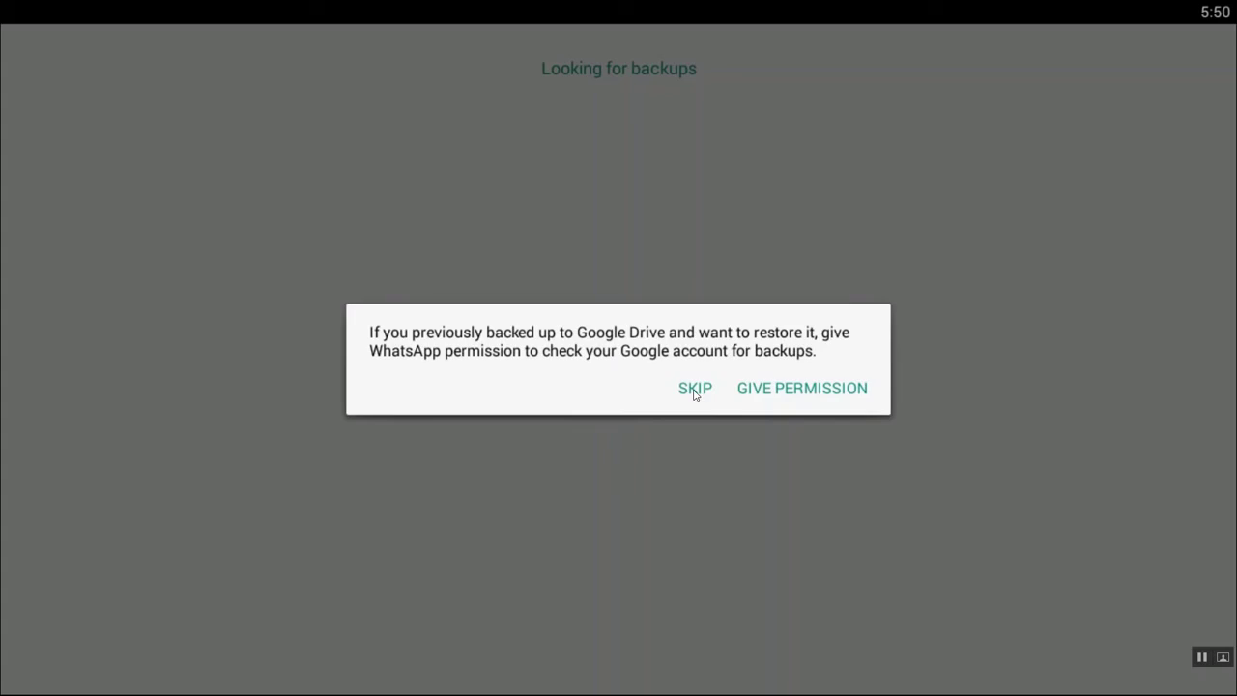
Step: Skip the Google Drive restore, keep the prefilled profile name, and confirm with NEXT
click(691, 390)
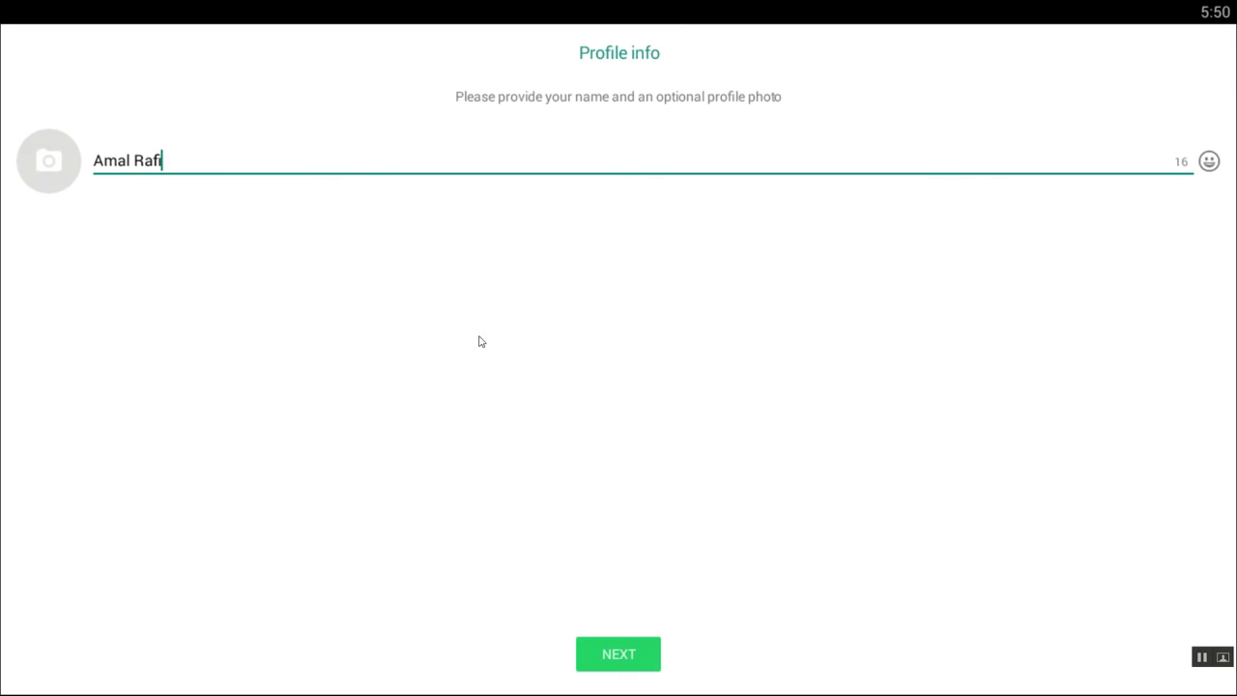
click(131, 161)
mouse_move(145, 196)
mouse_down()
mouse_move(91, 202)
mouse_move(179, 190)
mouse_up()
click(625, 657)
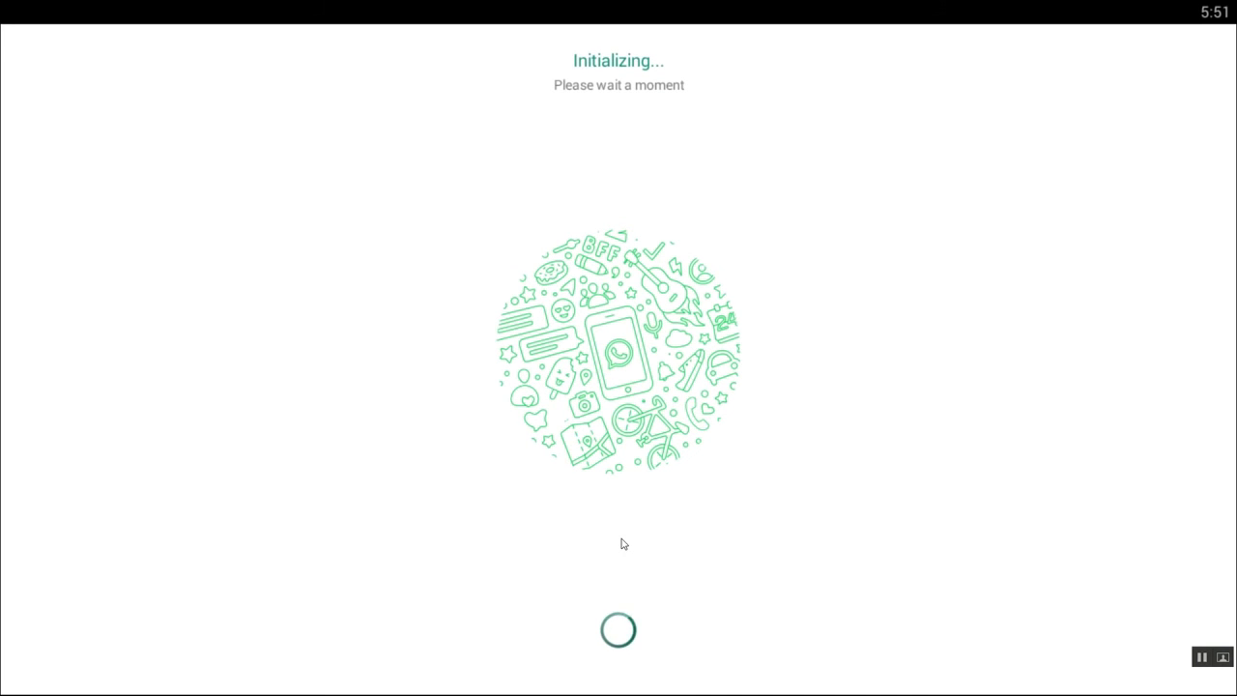